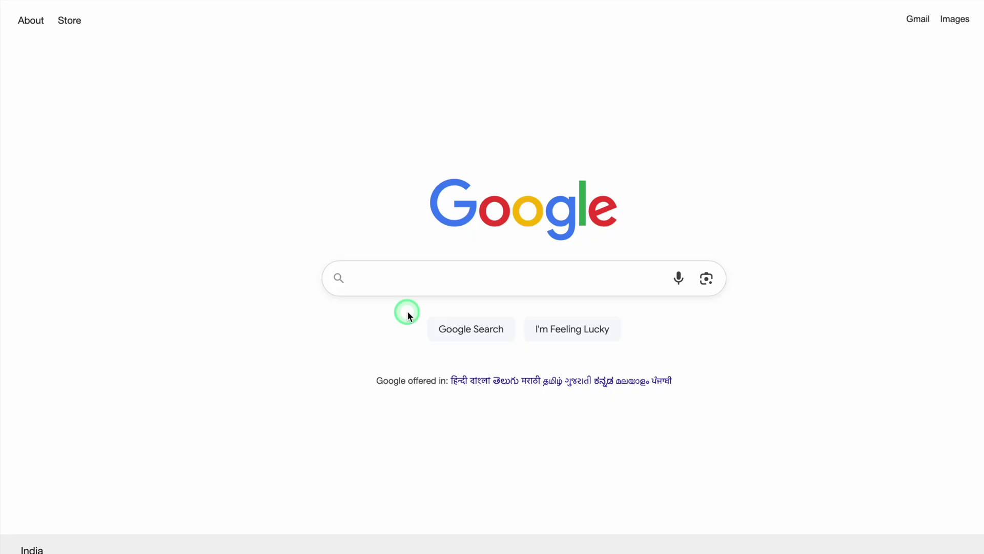
- Search the web for "Zoho Sheet" and open the "Create Spreadsheets for Free - Zoho Sheet" result
left_click(396, 286)
type("Zoho Sheet")
left_click(410, 311)
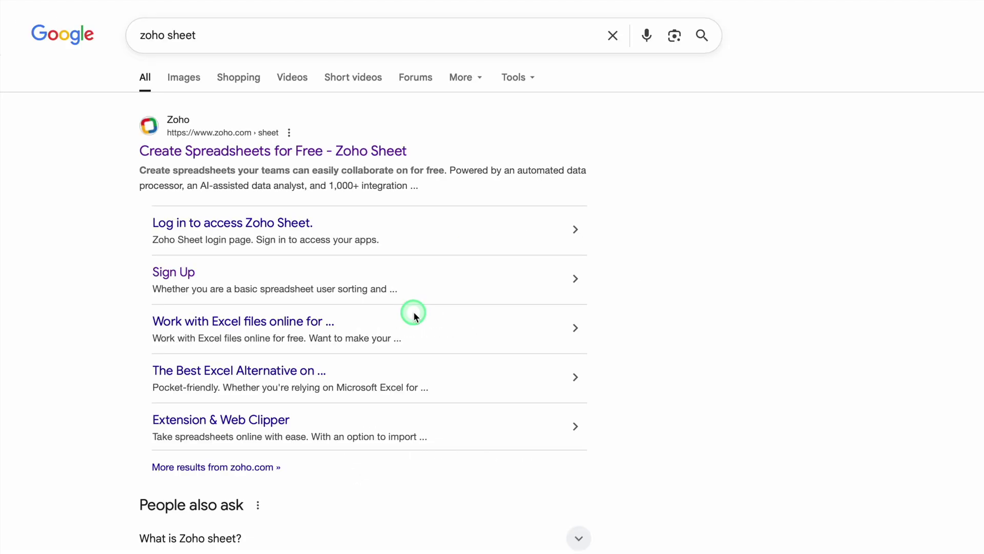
left_click(220, 158)
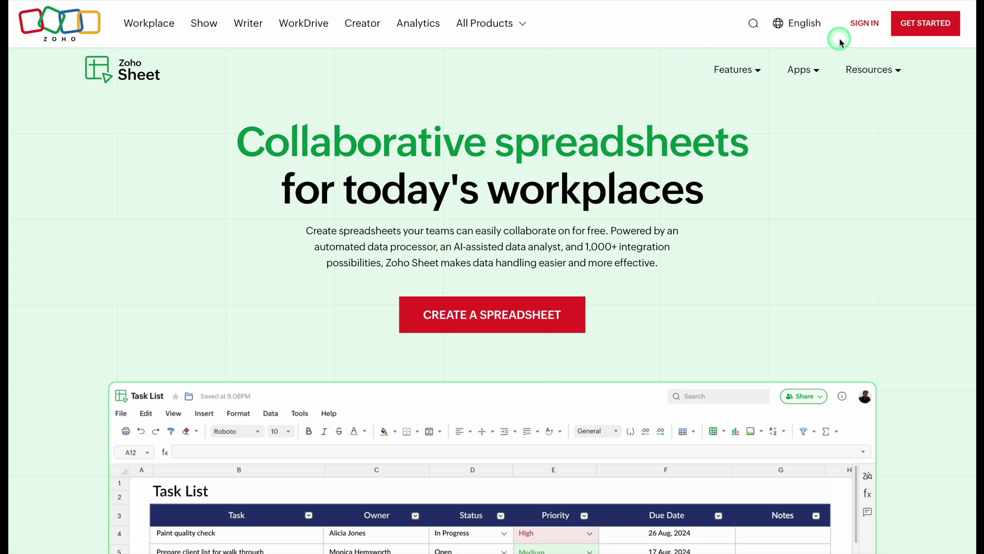
- Look at the list of languages the Zoho Sheet website is offered in
left_click(804, 26)
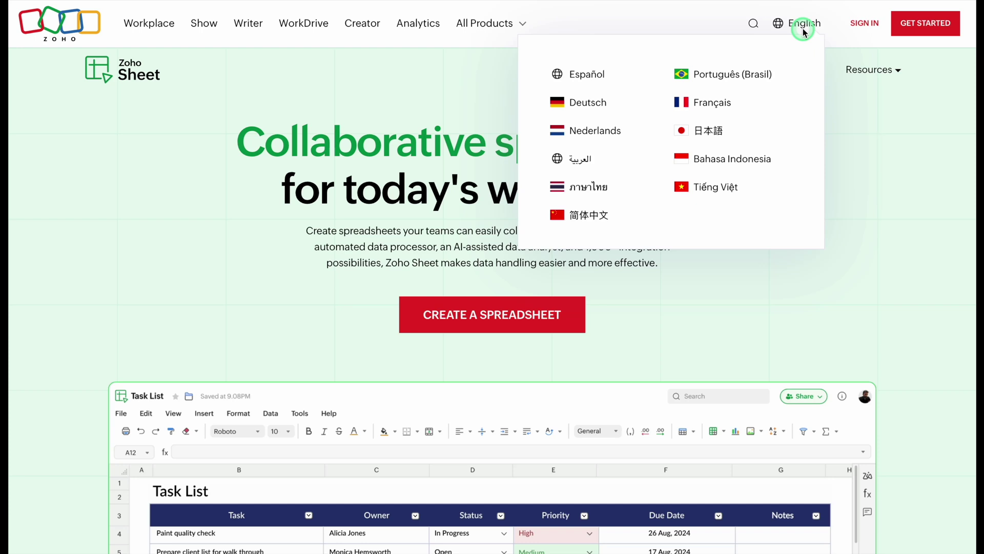
left_click(805, 27)
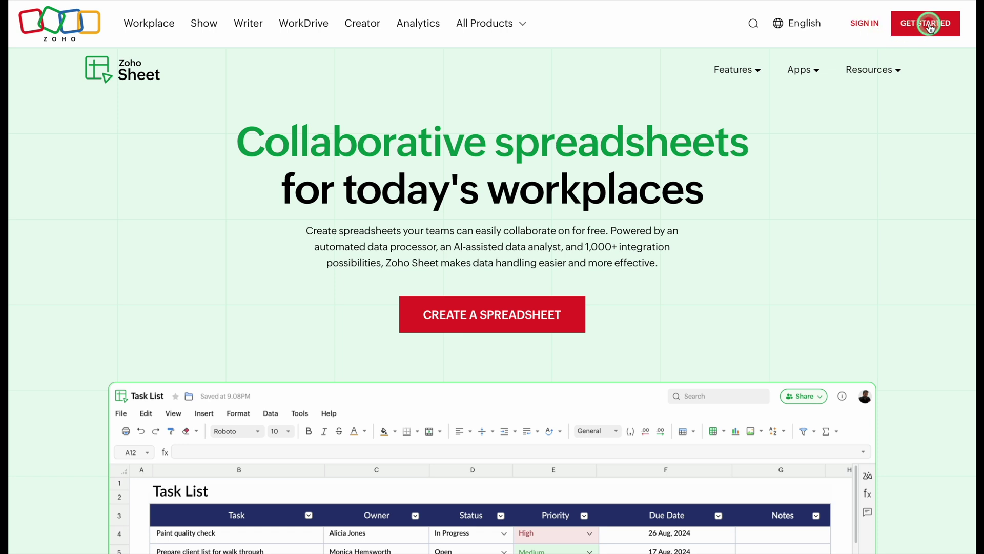
- Open the Zoho Sheet sign-up form for creating a spreadsheet and go through its email, password and phone number fields
left_click(506, 320)
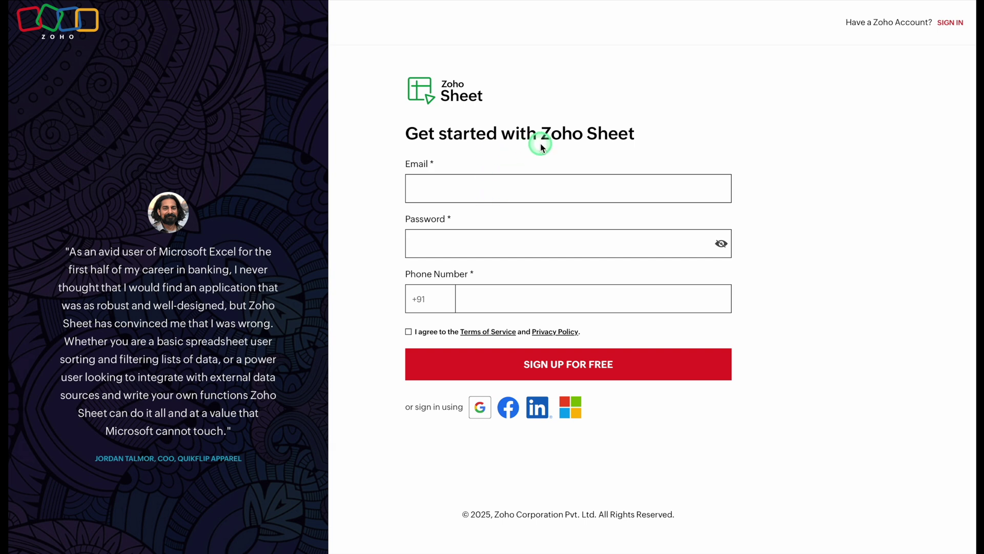
left_click(486, 184)
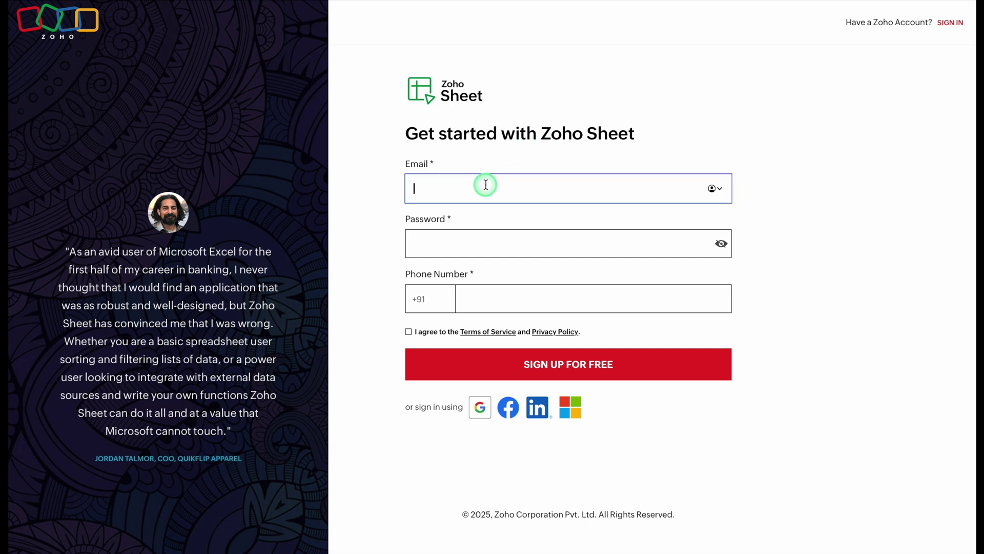
left_click(464, 244)
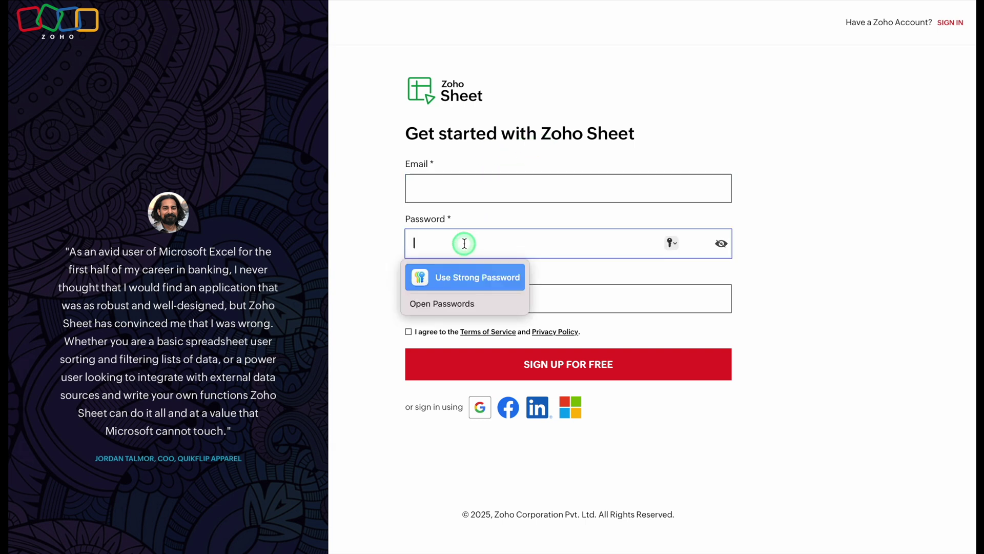
left_click(546, 293)
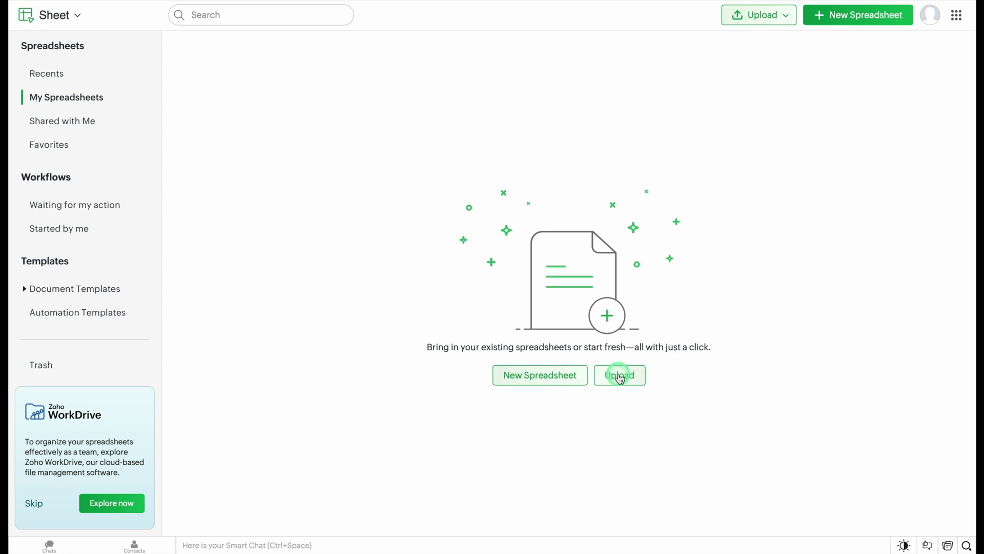
- Create a new blank spreadsheet and add a second sheet to it
left_click(547, 380)
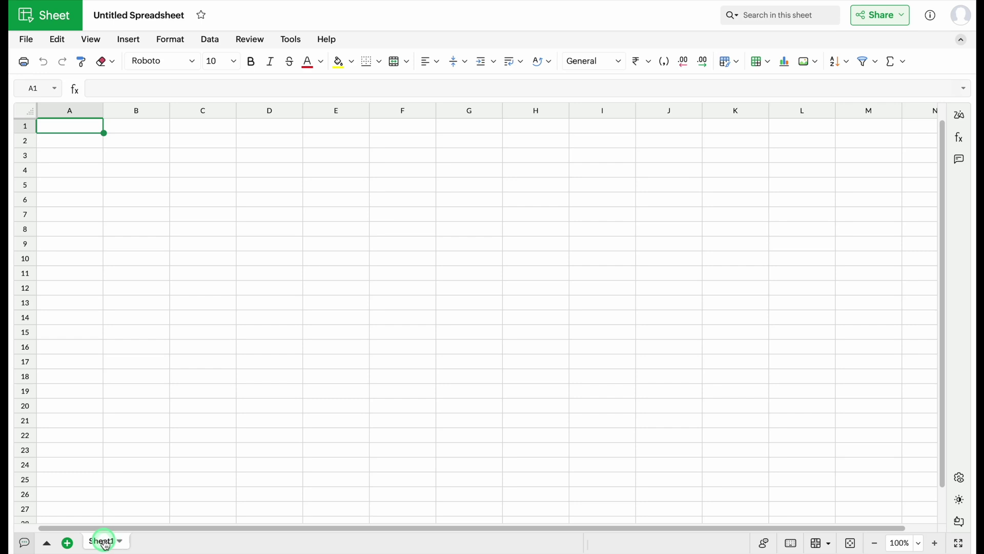
left_click(67, 543)
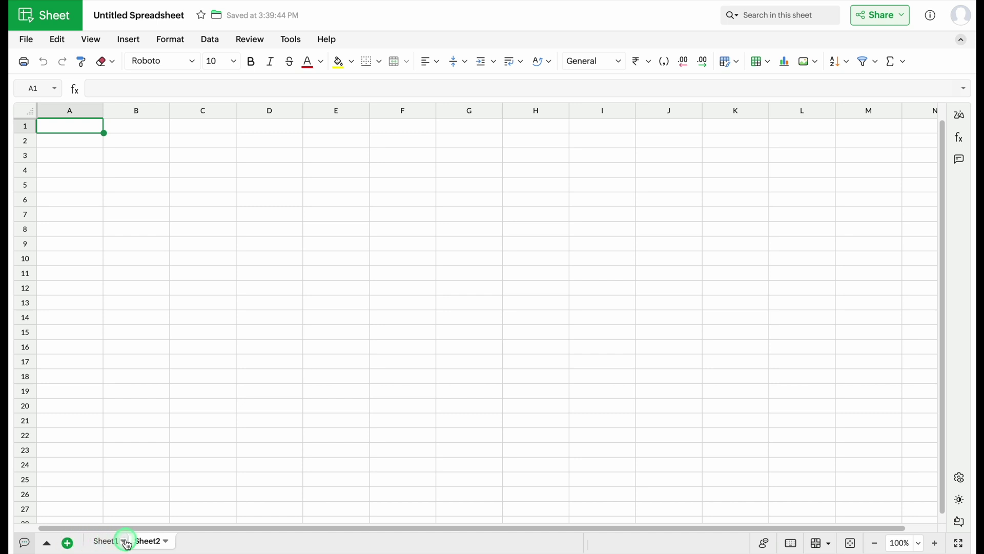
- Rename the first sheet, Sheet1, as "My Data"
left_click(124, 542)
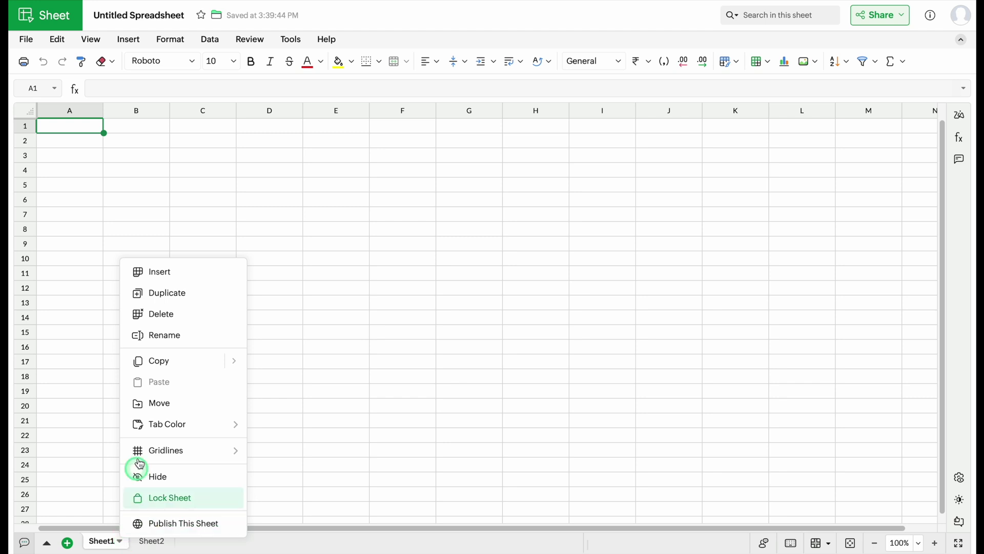
left_click(170, 337)
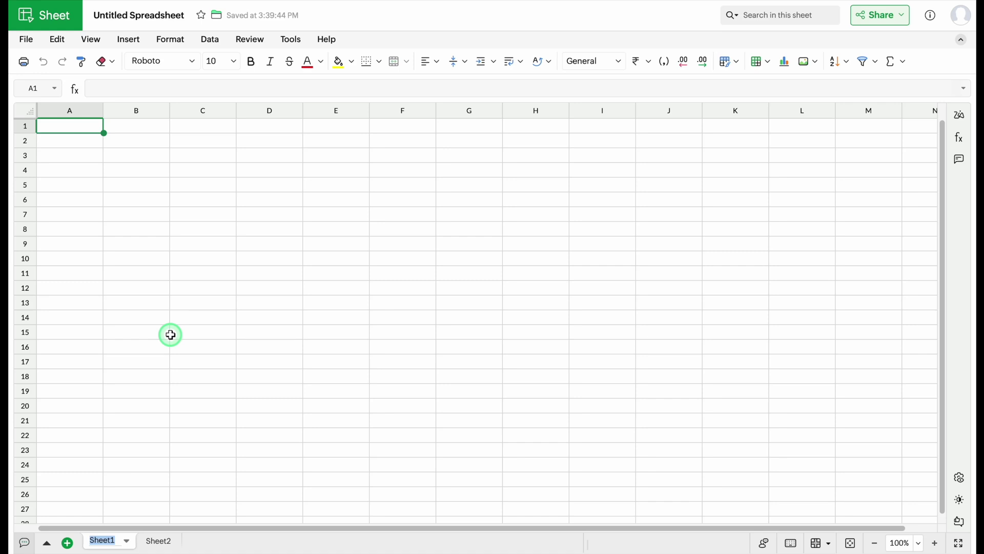
type("My Data")
left_click(88, 128)
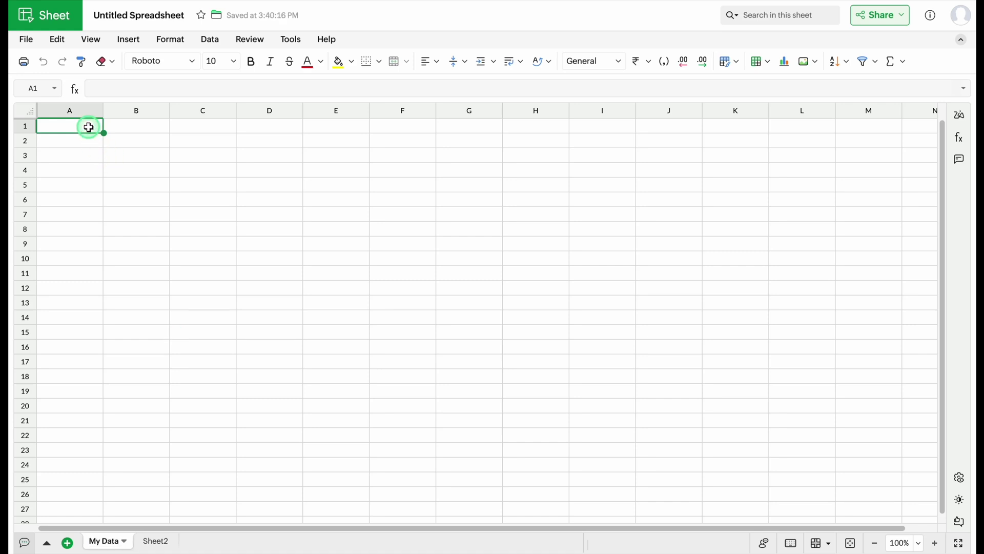
- Change the title of the untitled spreadsheet to "My Data"
left_click(154, 14)
left_click(187, 14)
left_click_drag(190, 15, 91, 14)
key("BackSpace")
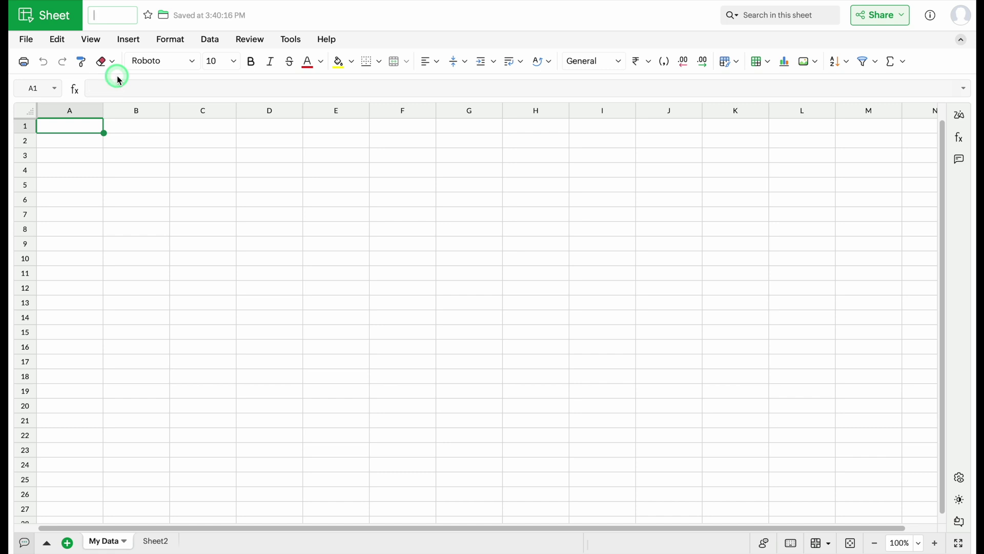
type("My Data")
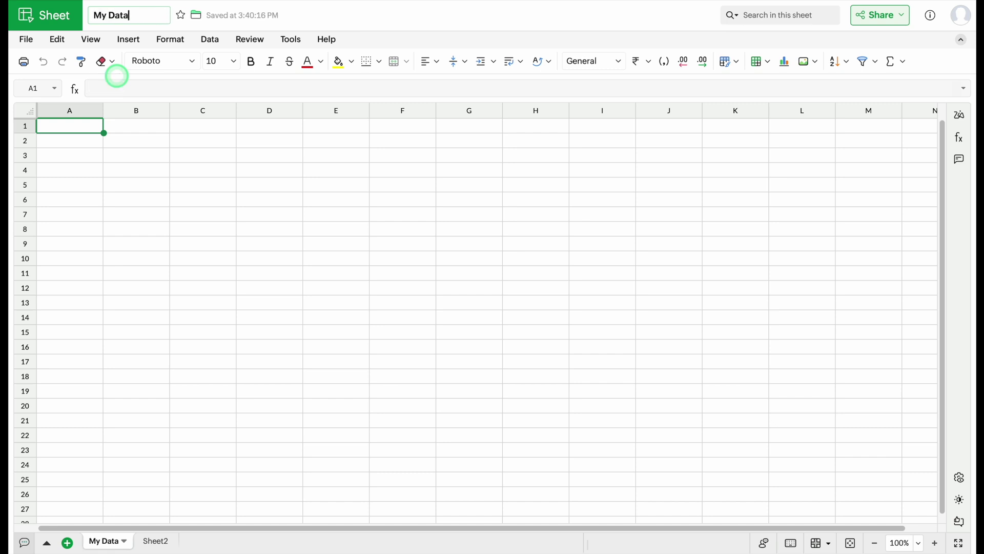
left_click(85, 127)
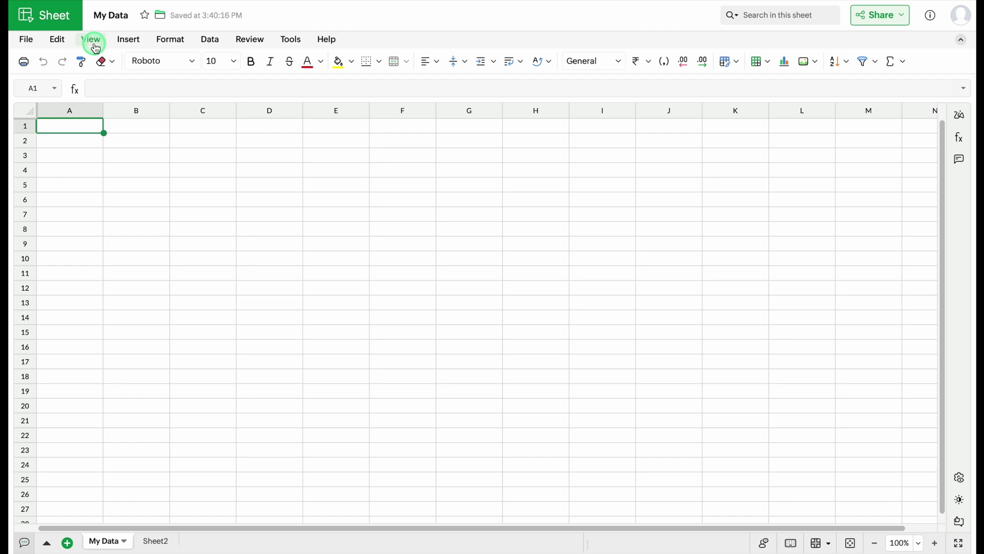
left_click(26, 39)
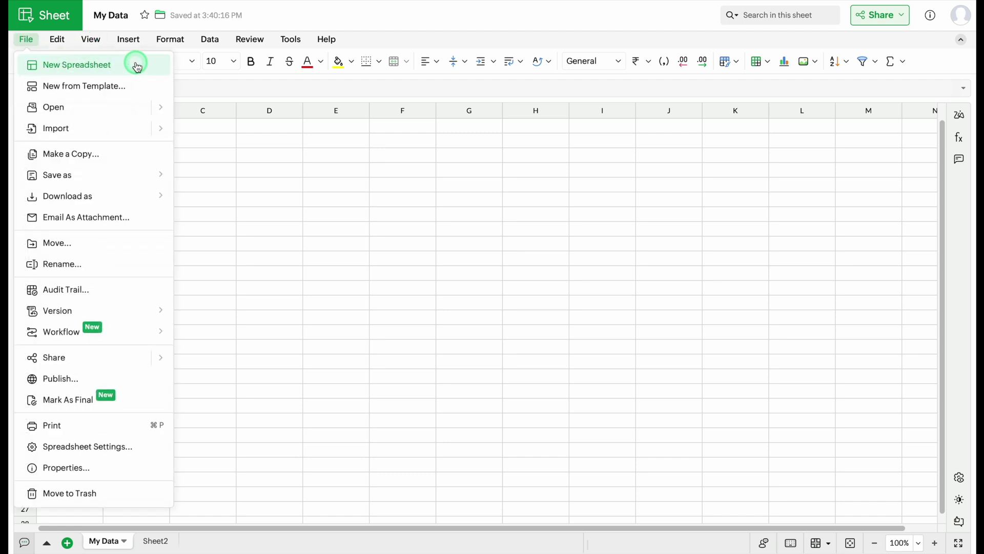
mouse_move(100, 132)
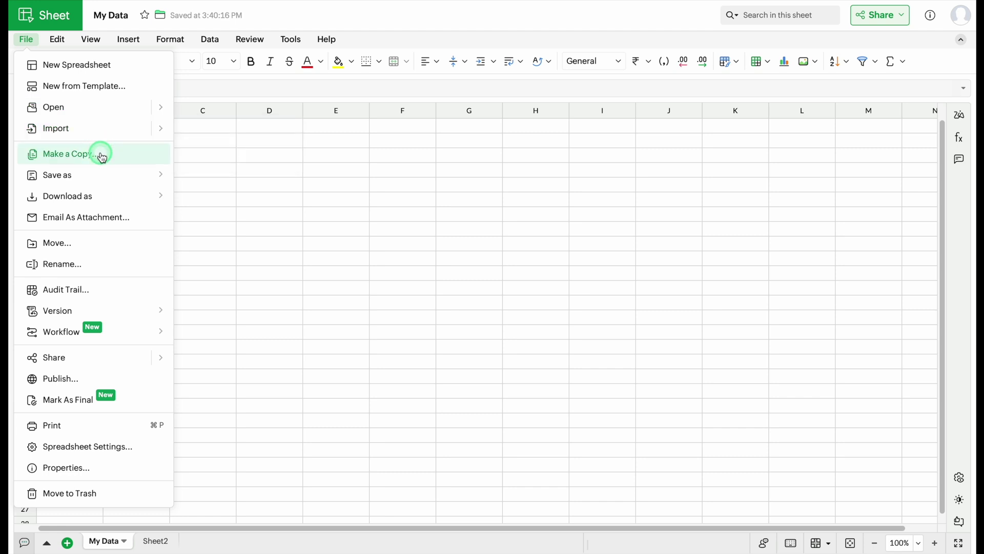
mouse_move(92, 175)
mouse_move(95, 199)
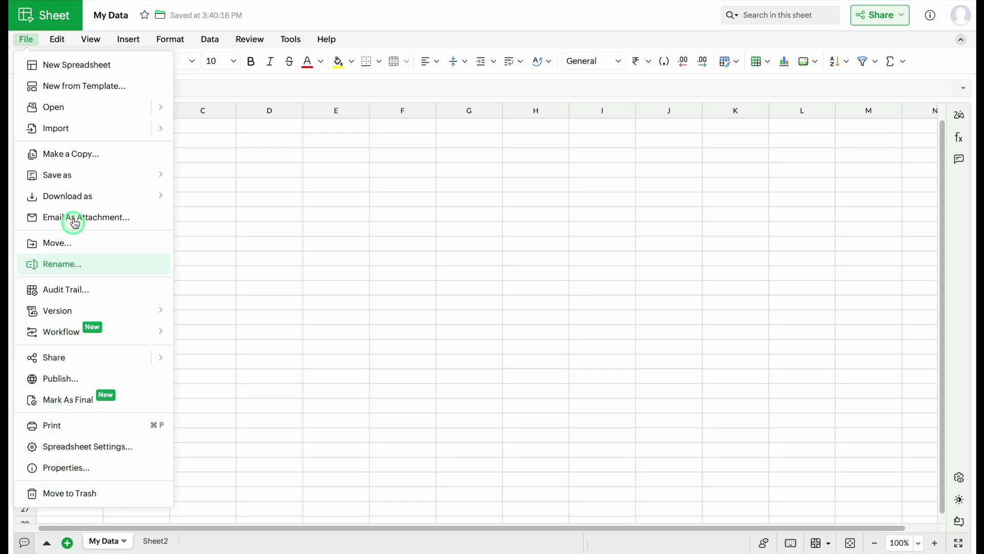
left_click(57, 40)
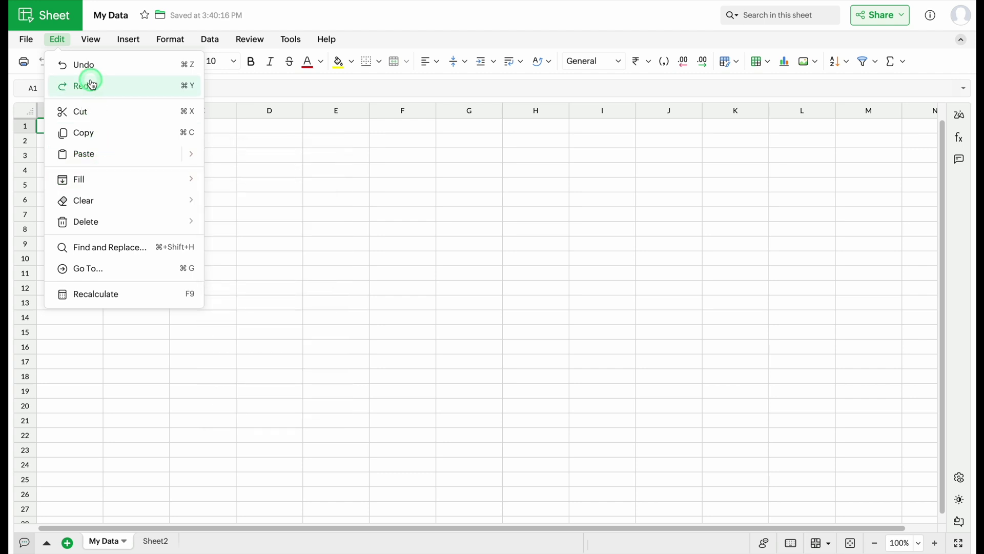
- Hide the gridlines of the My Data sheet and show them again
left_click(94, 40)
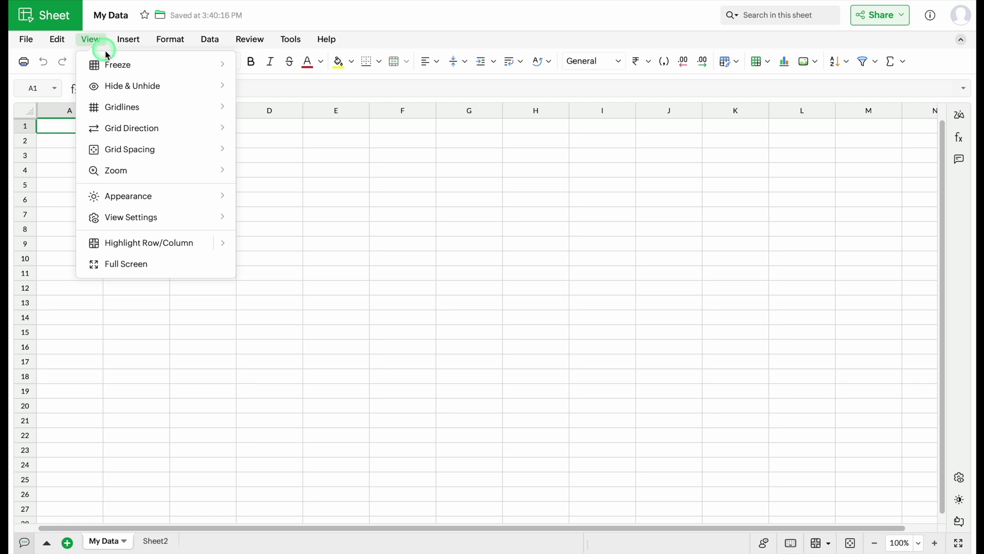
left_click(119, 66)
mouse_move(147, 84)
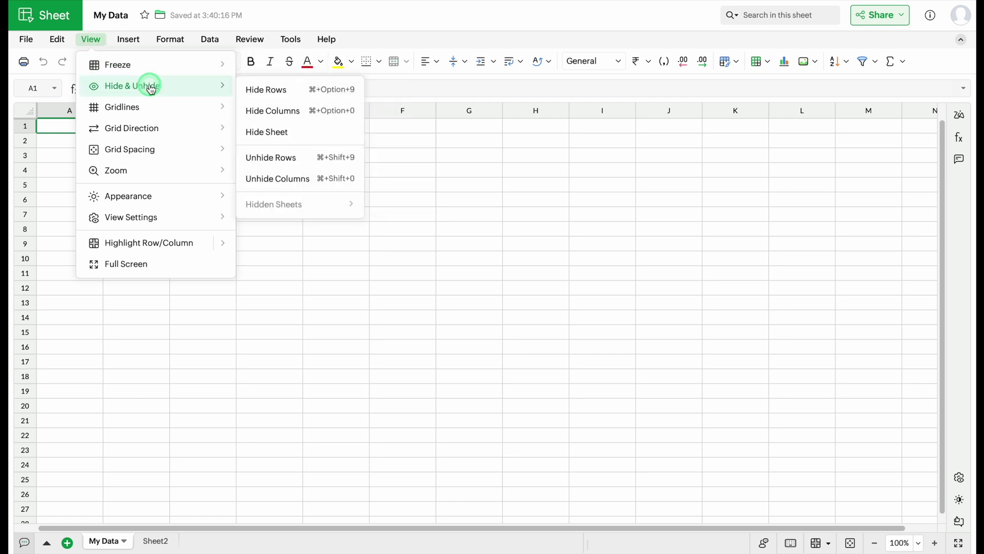
mouse_move(165, 107)
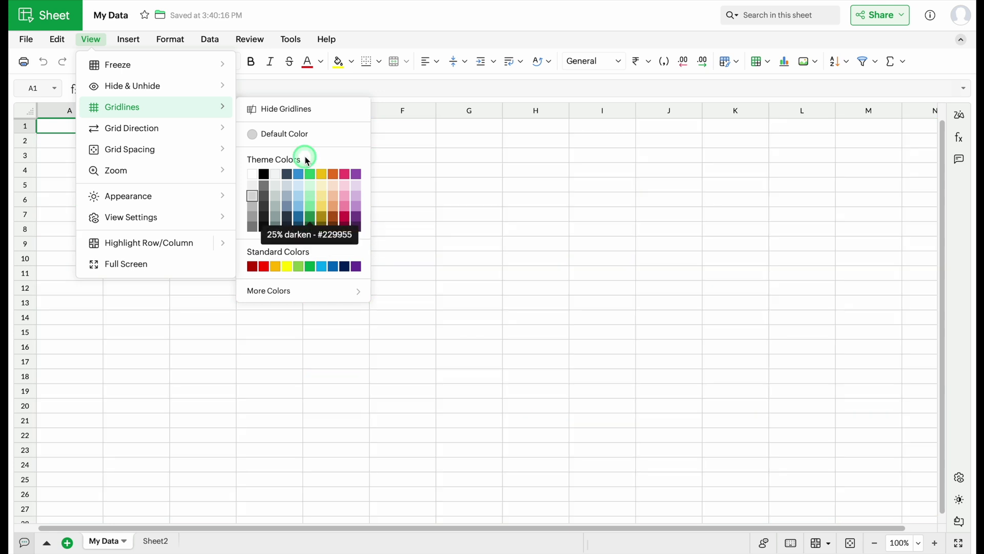
left_click(292, 108)
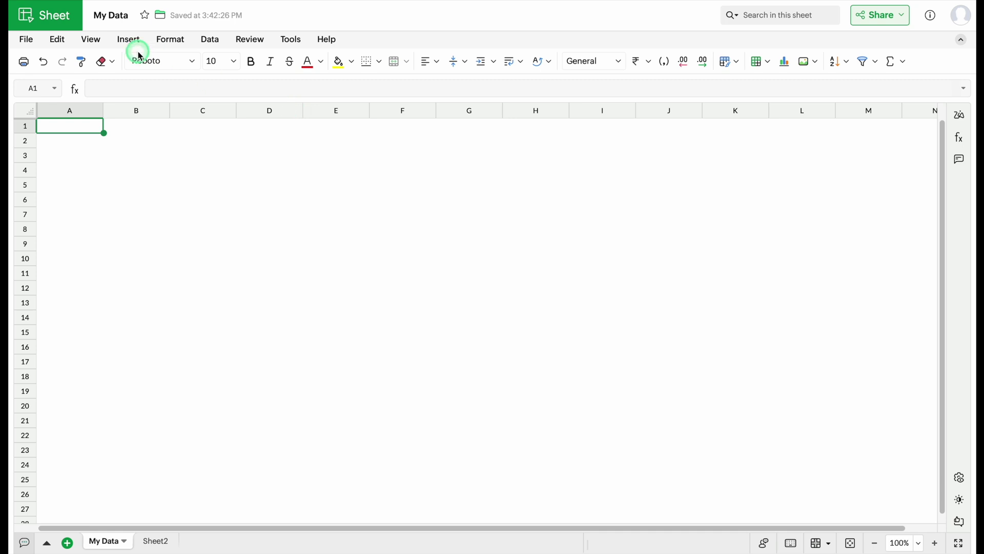
left_click(91, 40)
mouse_move(113, 110)
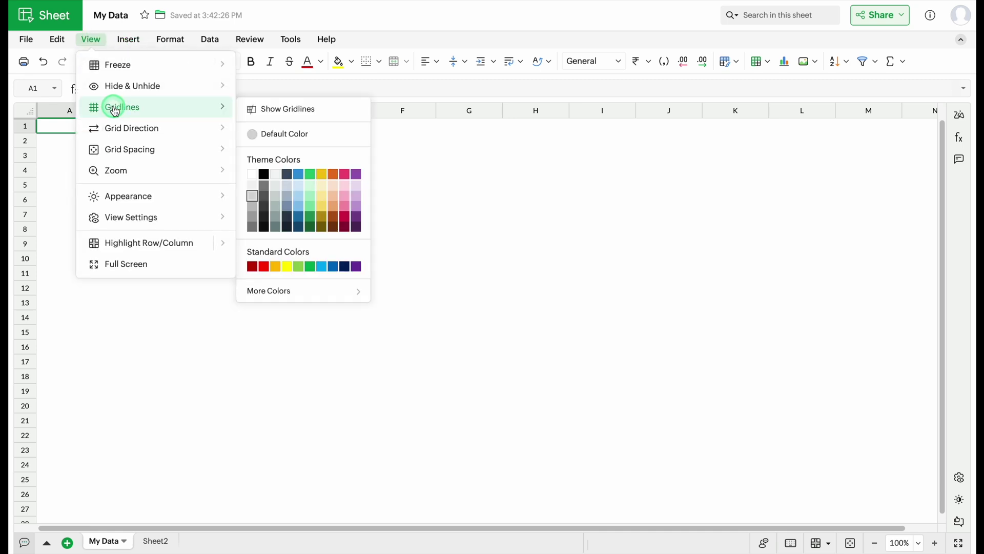
left_click(275, 110)
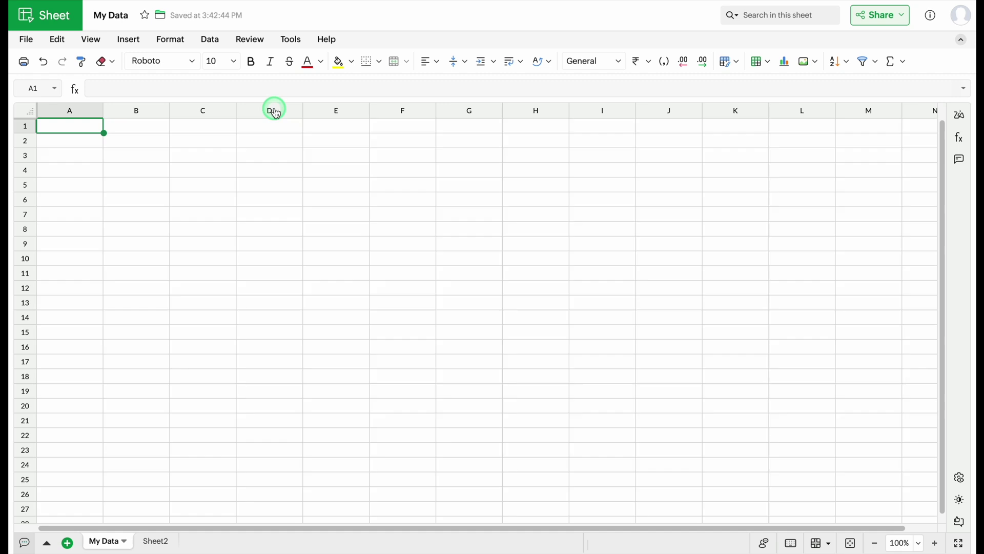
left_click(93, 39)
mouse_move(114, 170)
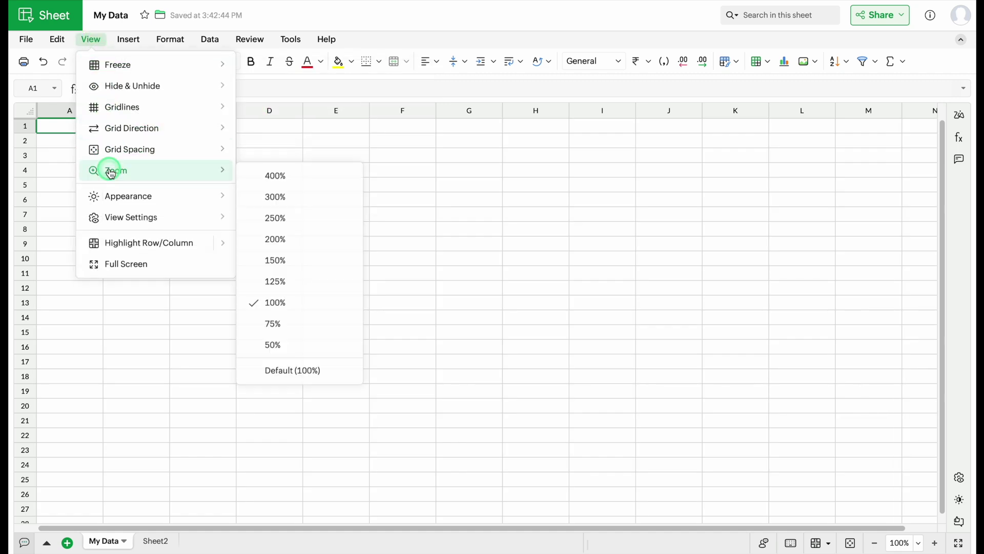
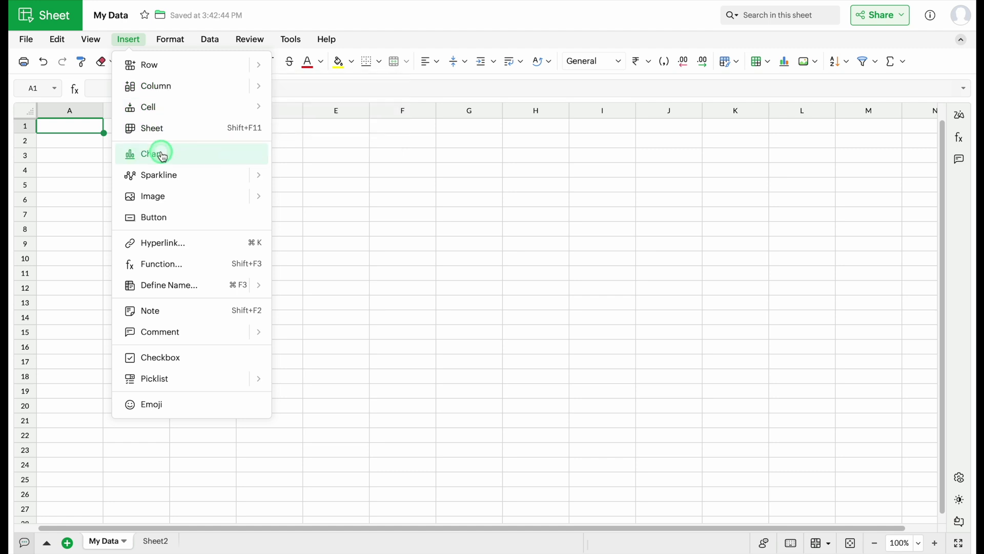
- Insert the fourth image file of the ID Card 2024 folder, a woman's portrait, as an in-cell image in A1
mouse_move(160, 197)
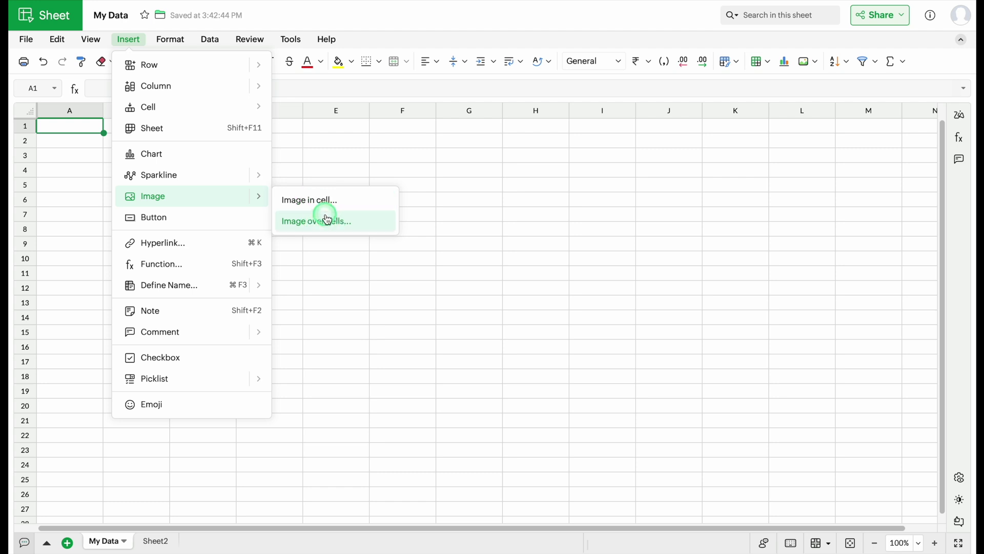
left_click(351, 203)
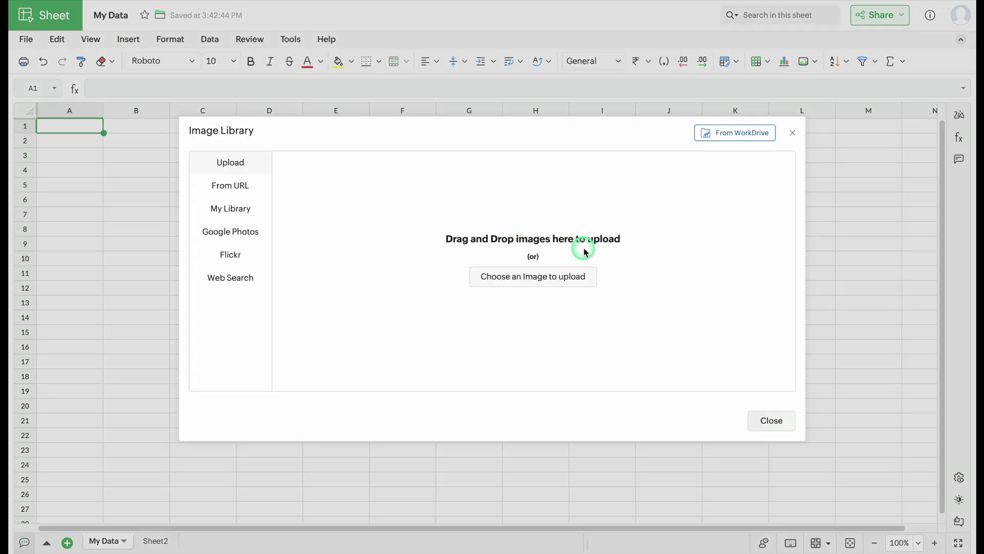
left_click(524, 284)
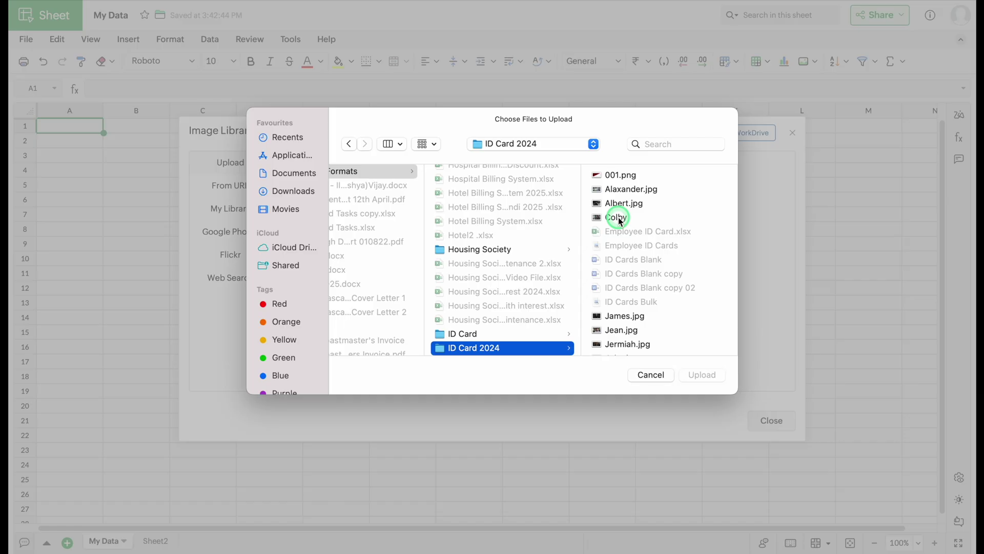
left_click(618, 217)
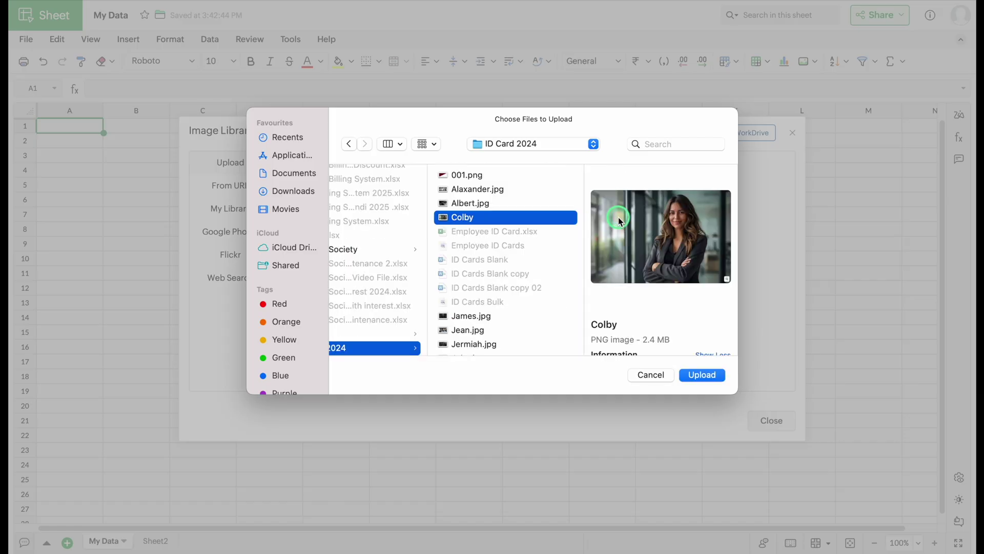
left_click(702, 374)
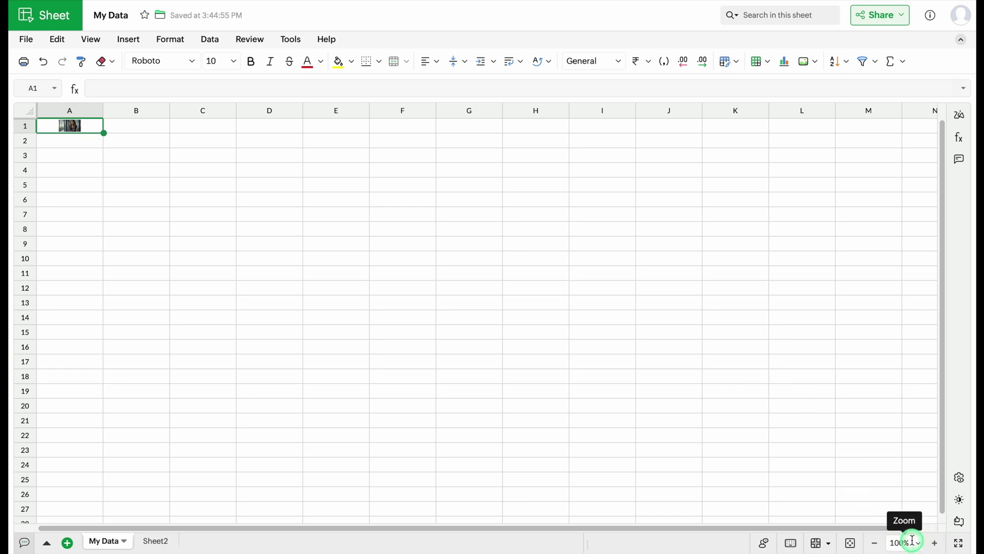
- Zoom the sheet to 400% and open the full-size preview of the image in cell A1
scroll(913, 541, "up", 5)
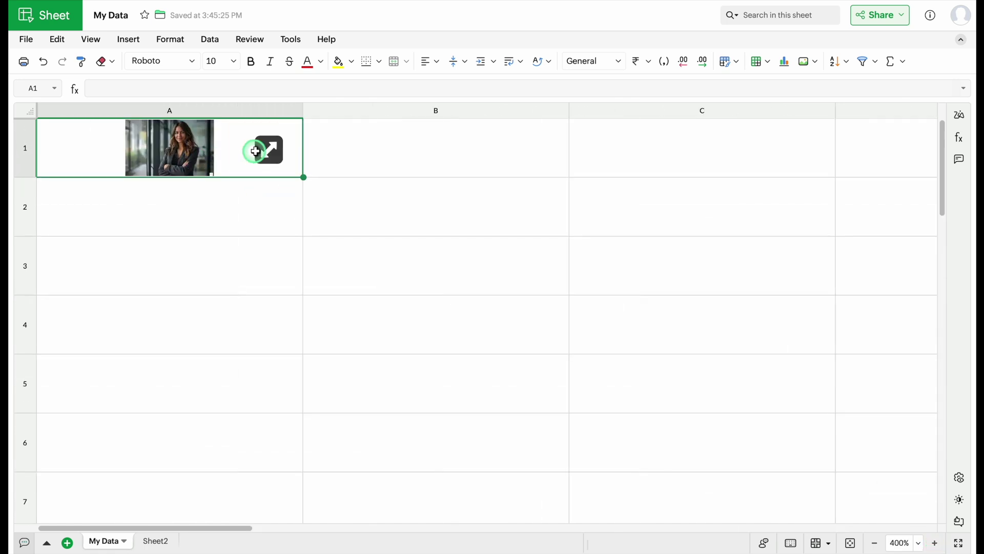
left_click(271, 152)
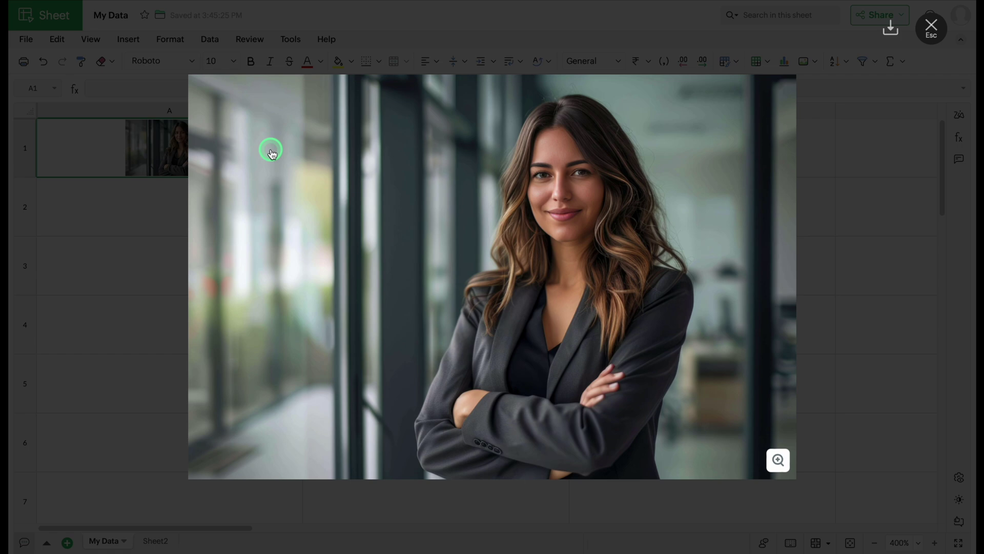
- Close the full-size image preview and zoom the sheet out to 75%
left_click(931, 28)
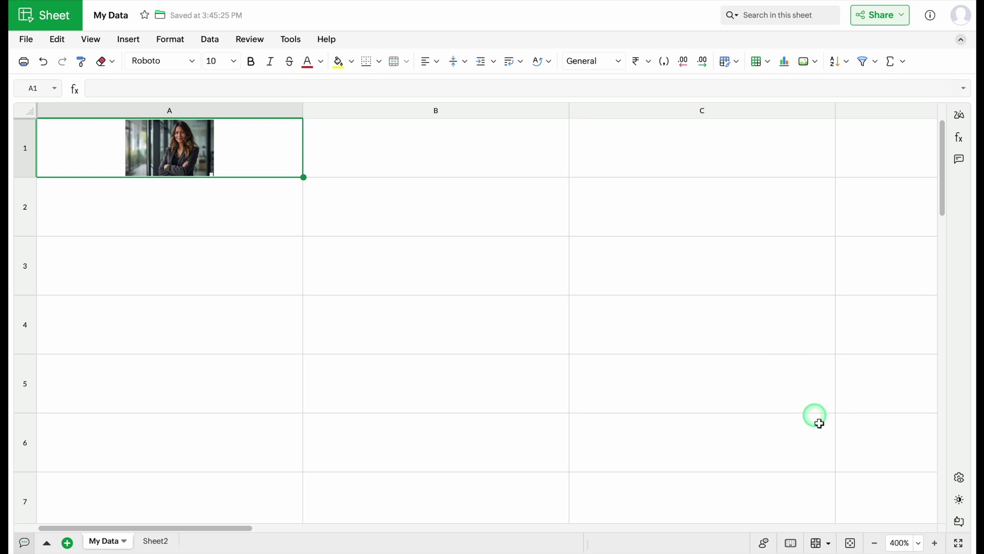
left_click(874, 541)
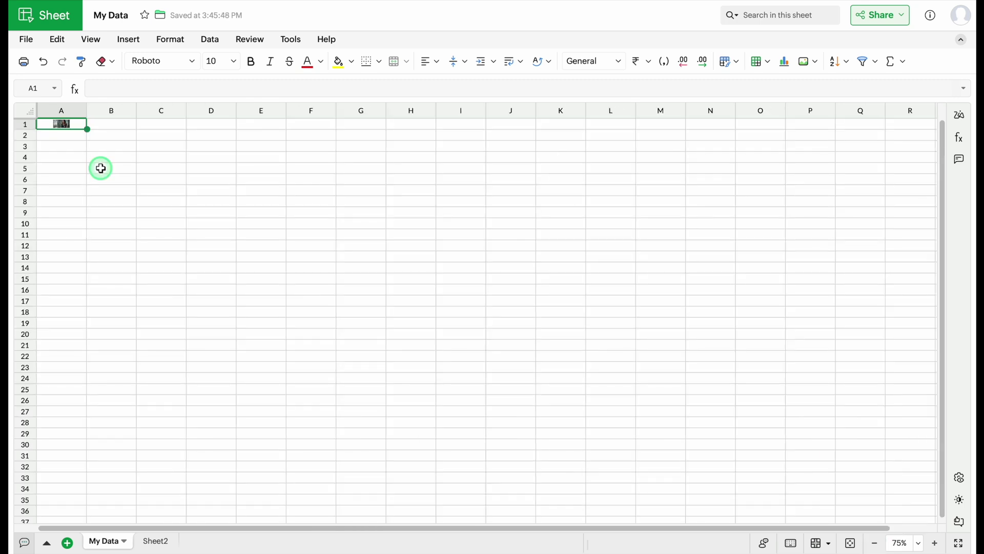
- Examine the insert options and the formatting options for cell formats, conditional formatting, tables, font family, font size and horizontal alignment
left_click(128, 39)
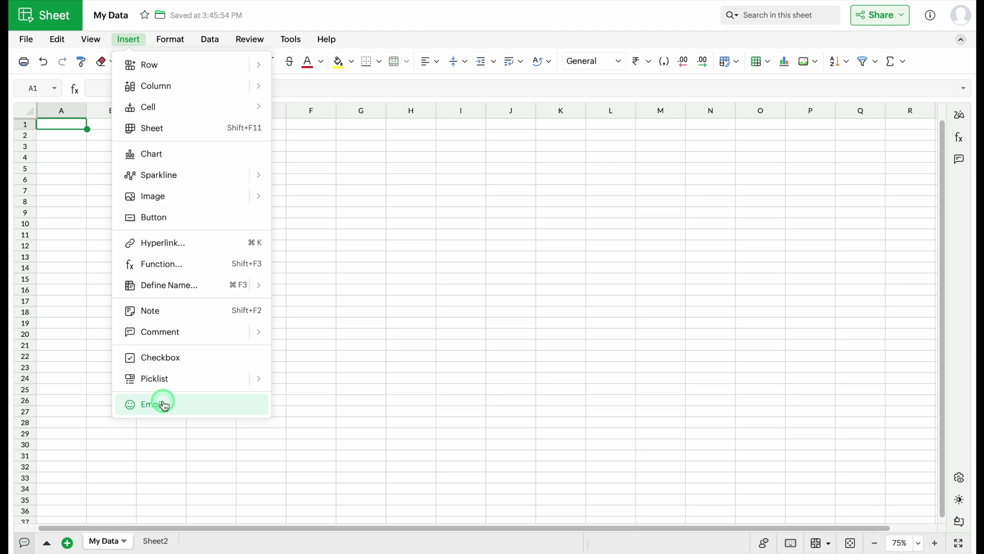
left_click(171, 40)
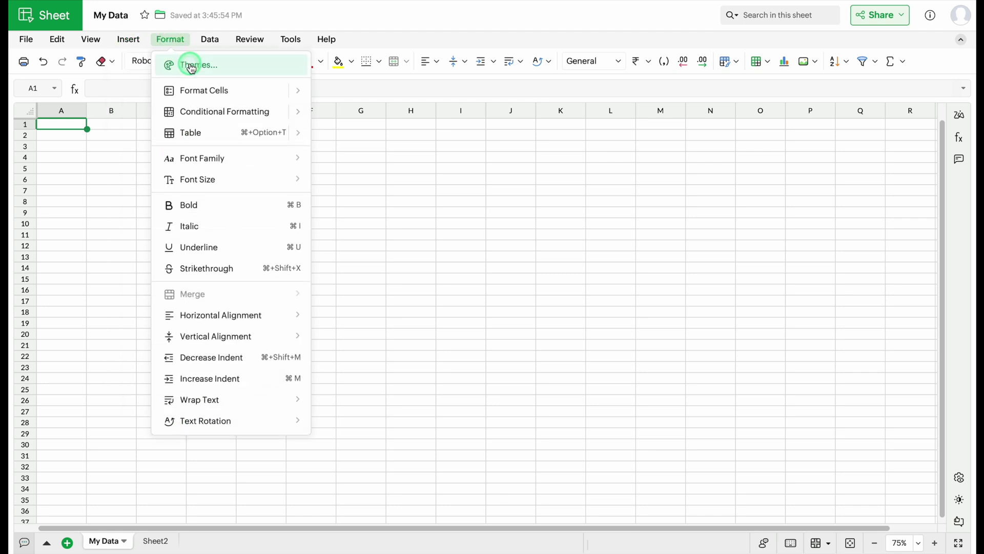
mouse_move(205, 92)
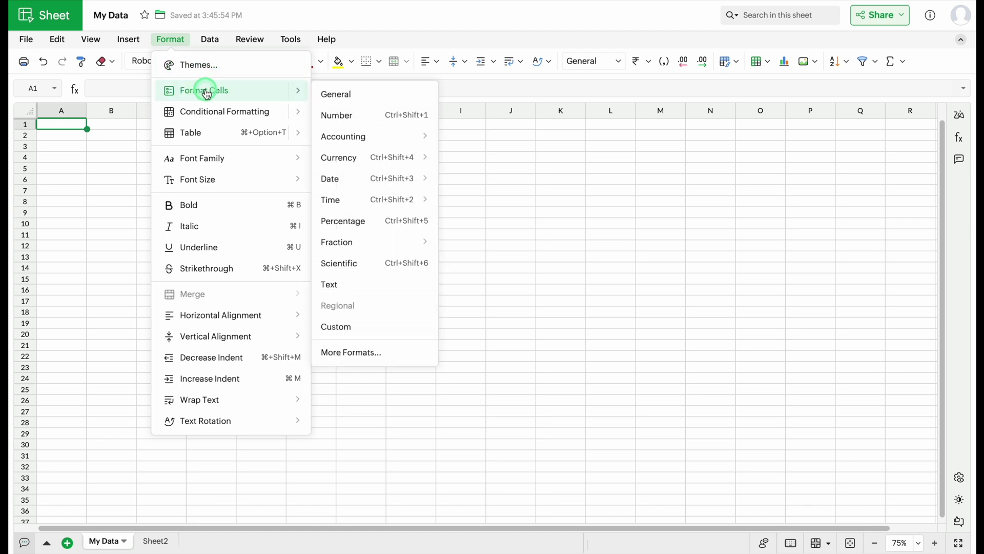
mouse_move(215, 110)
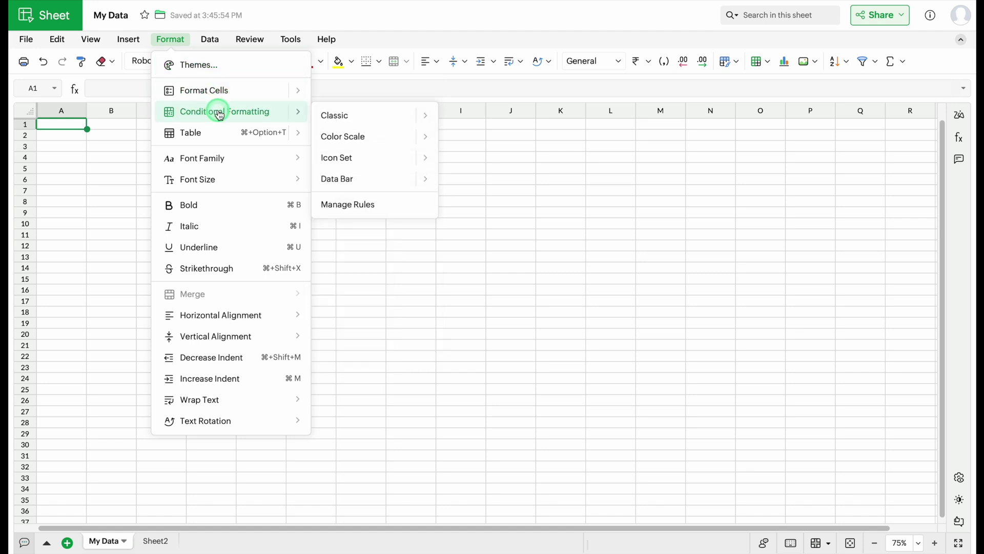
mouse_move(219, 136)
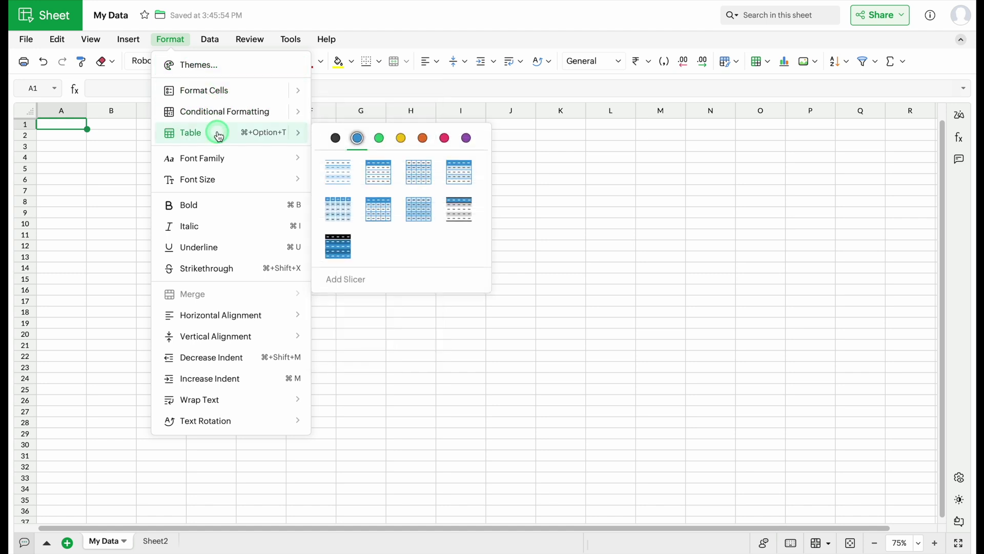
mouse_move(217, 160)
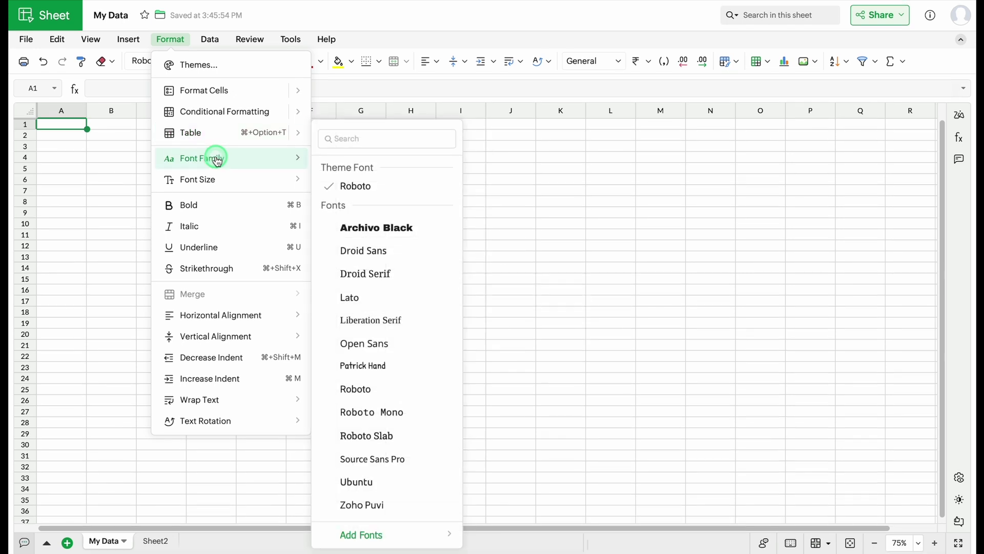
mouse_move(214, 182)
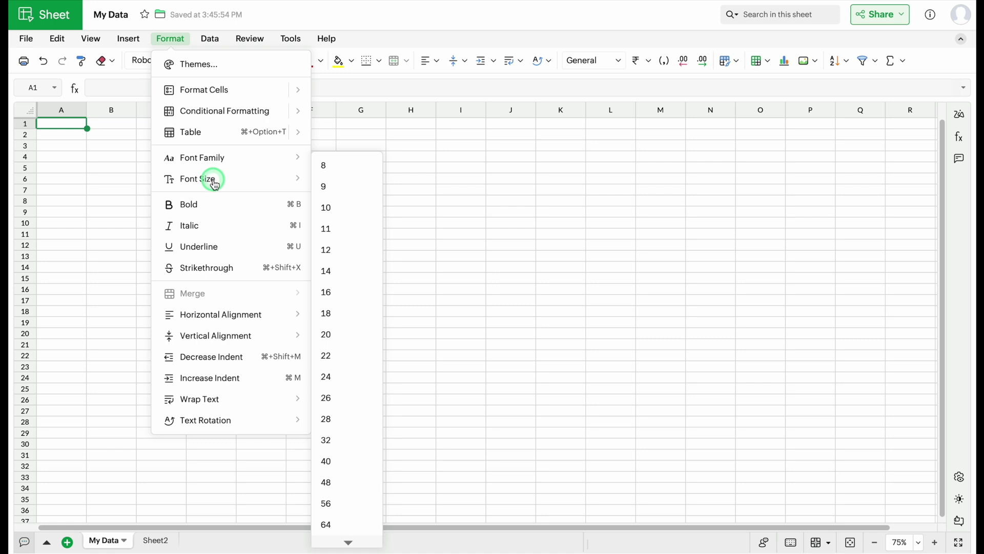
mouse_move(207, 326)
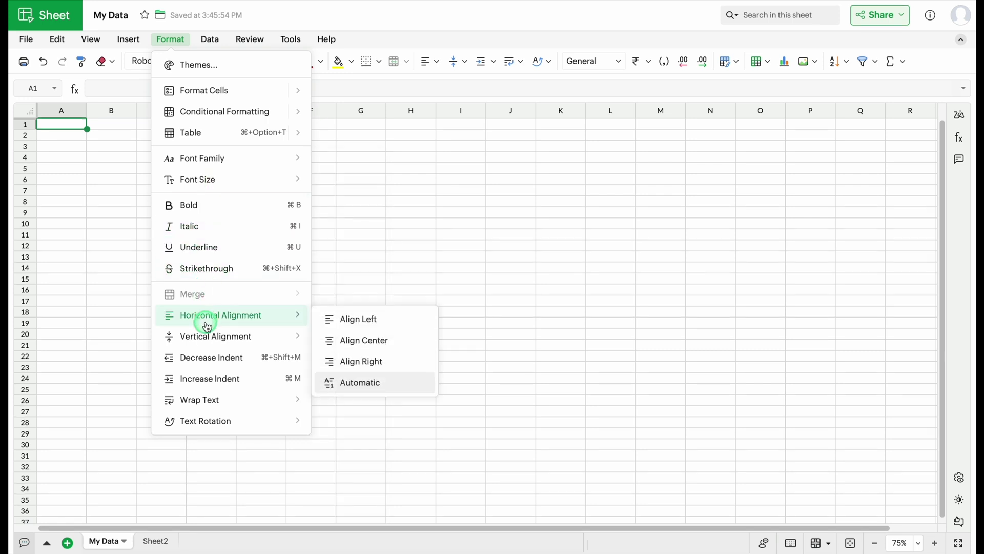
- Examine the data options for sorting, filtering, grouping, pivot tables, validation, cleaning and data connections
left_click(209, 40)
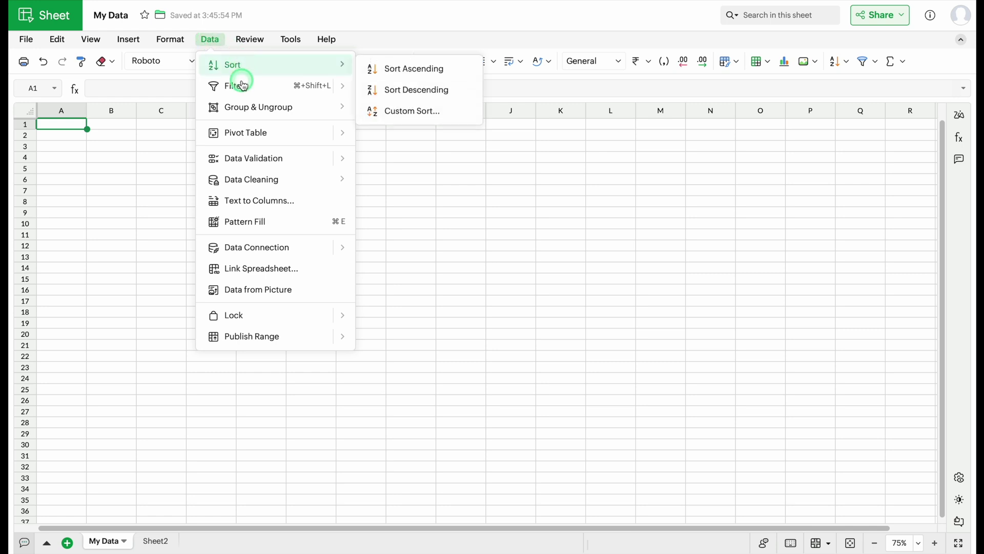
mouse_move(243, 87)
mouse_move(255, 112)
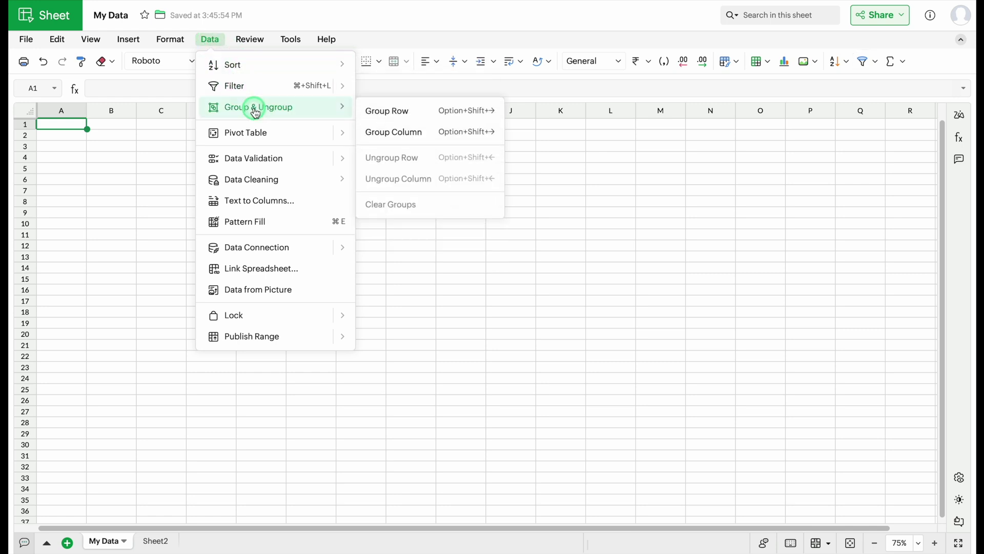
mouse_move(254, 134)
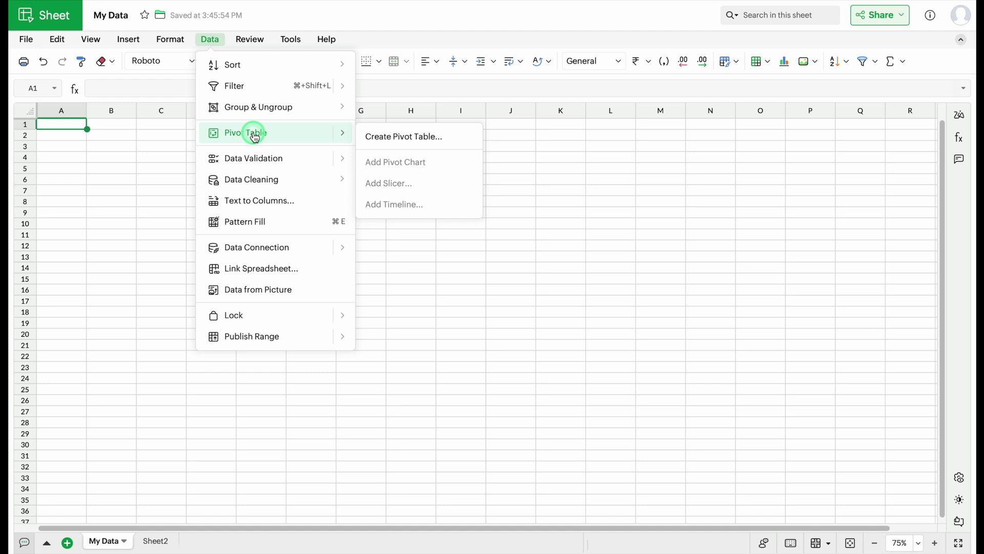
mouse_move(257, 159)
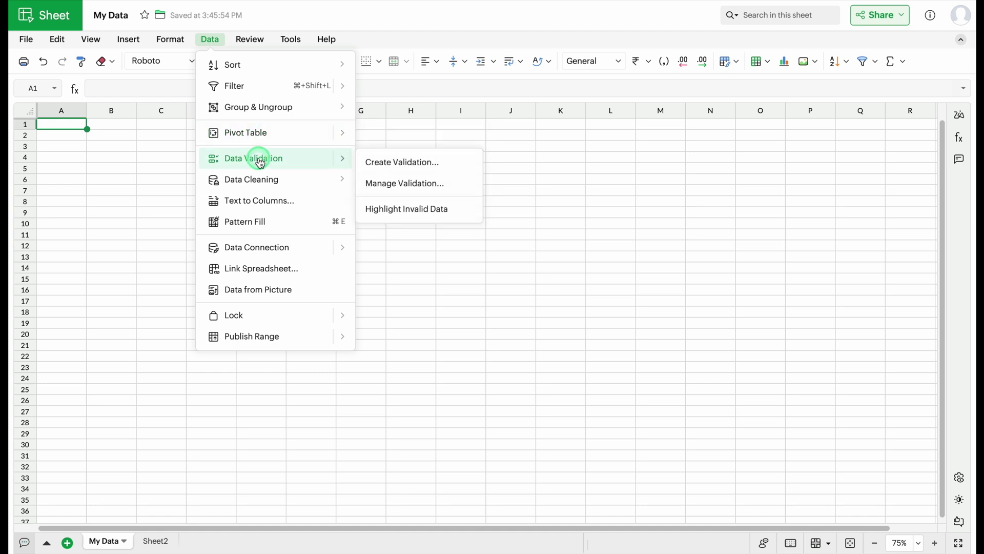
mouse_move(258, 183)
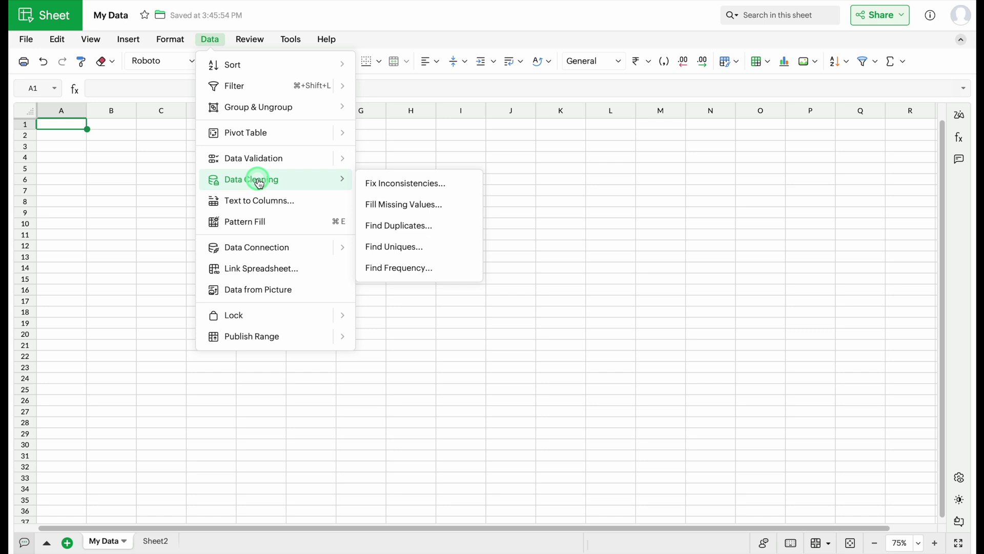
mouse_move(260, 249)
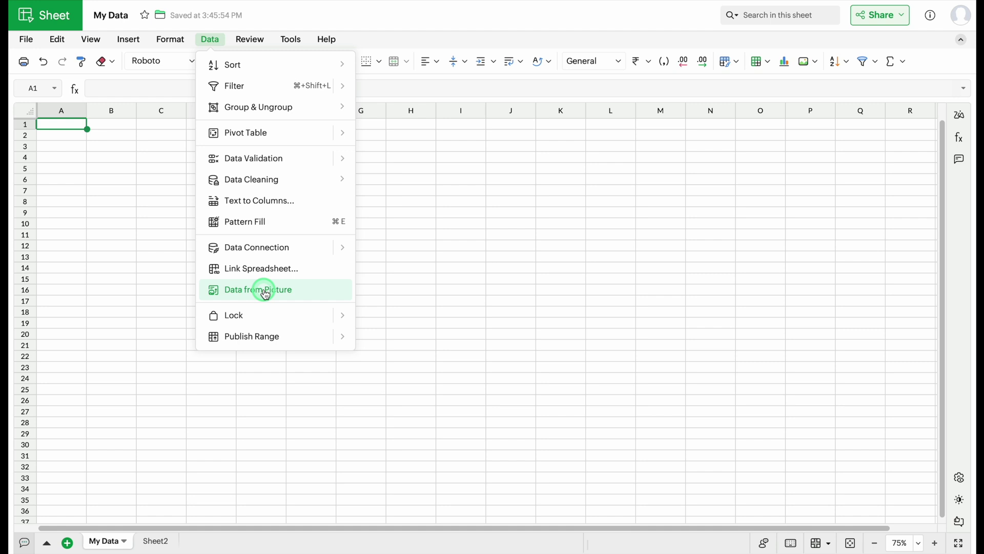
- Examine the review and lock options, the VBA macro tools and the help resources
mouse_move(250, 39)
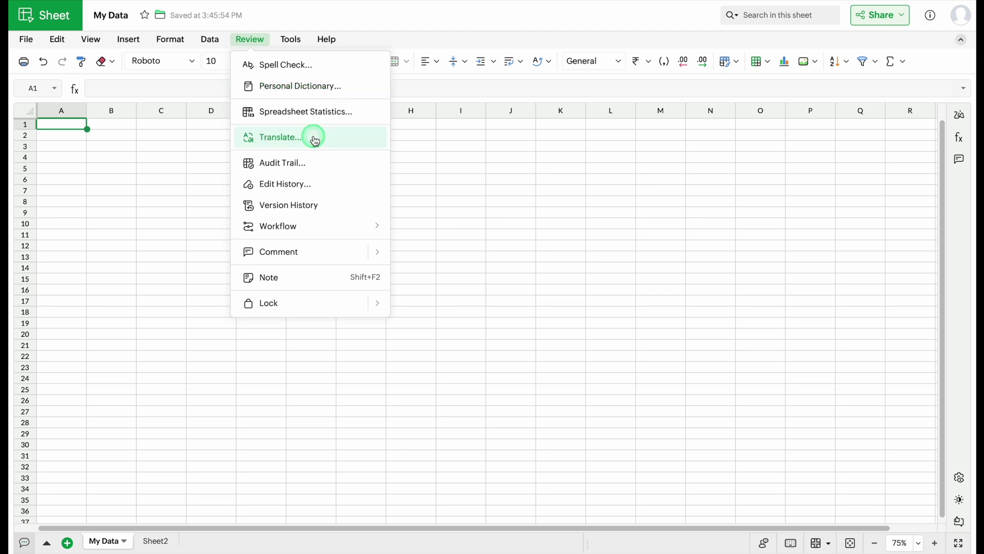
mouse_move(309, 306)
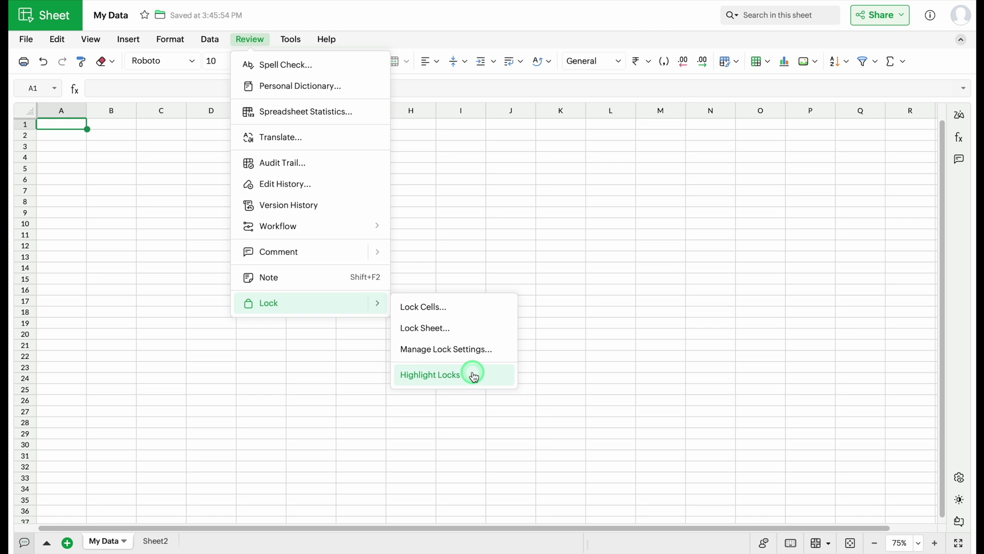
left_click(289, 41)
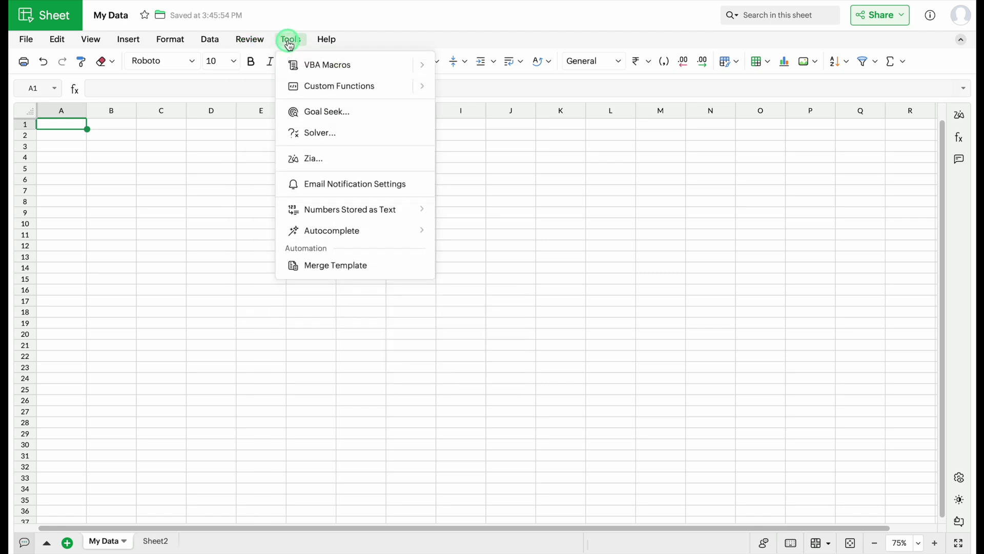
left_click(323, 66)
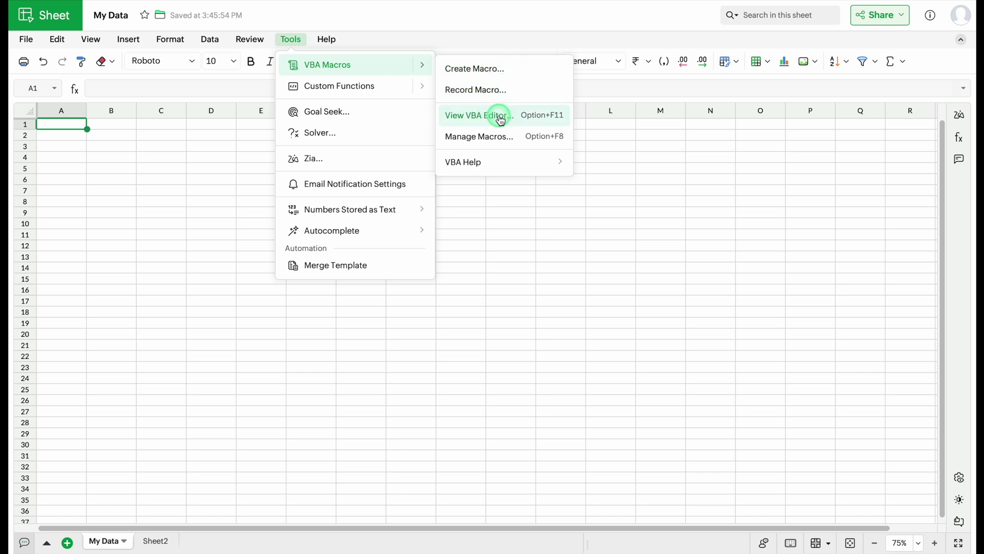
left_click(328, 40)
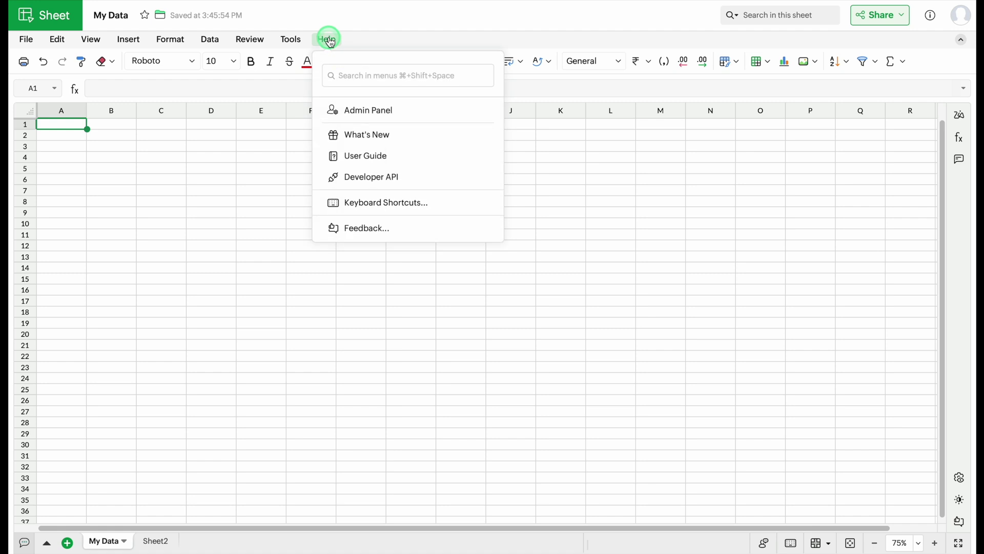
- Look over the undo, format painter, clear, font and font size tools with cell D3 selected
left_click(225, 146)
left_click(55, 63)
left_click(45, 64)
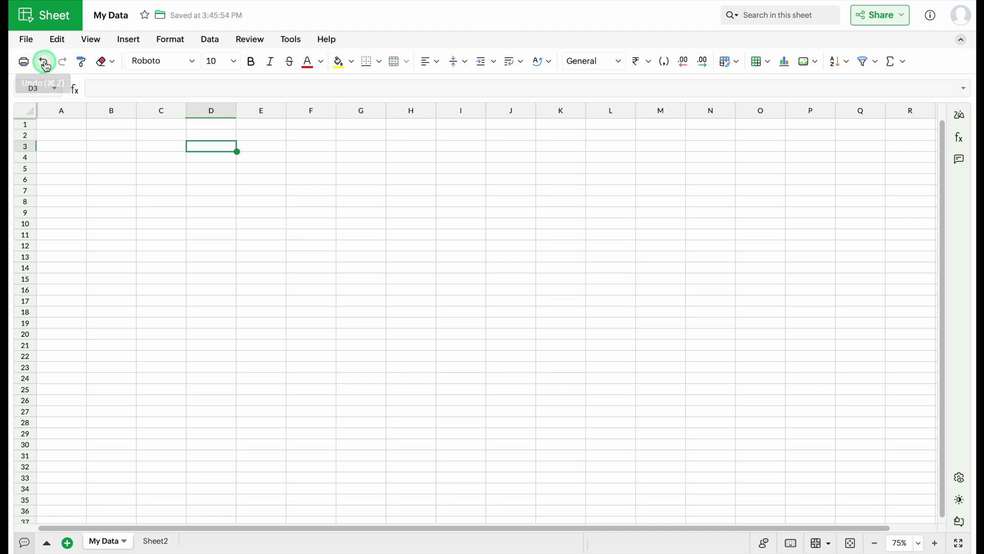
left_click(83, 62)
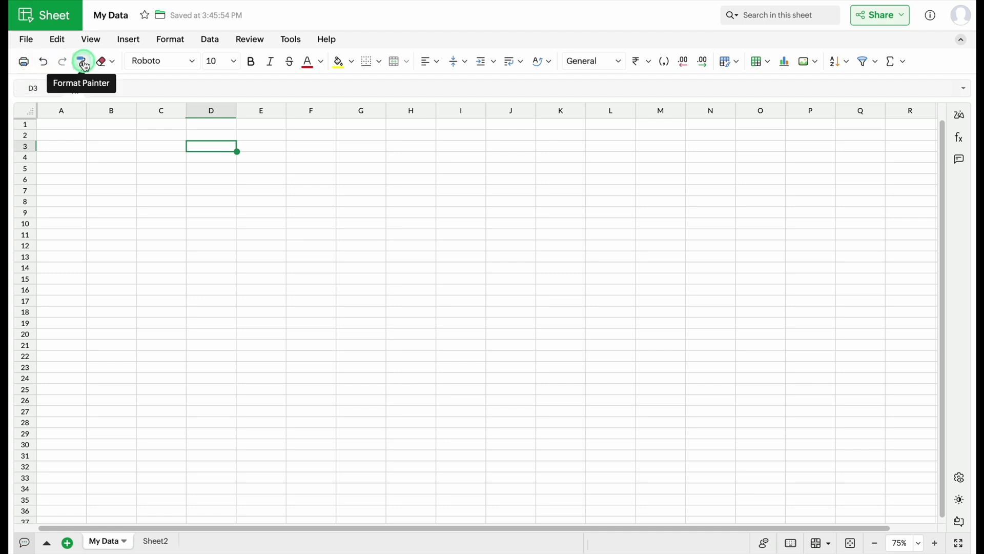
left_click(105, 62)
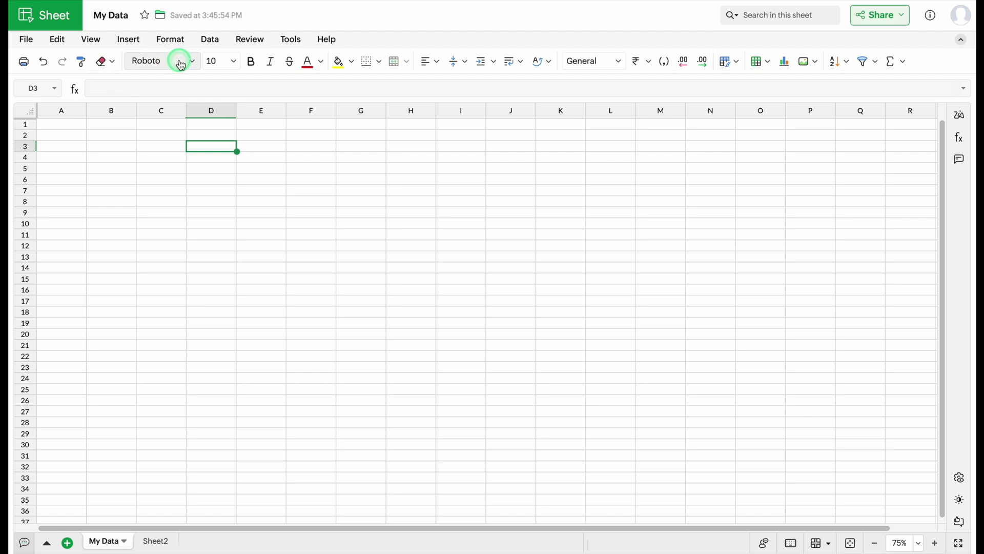
left_click(234, 62)
left_click(234, 62)
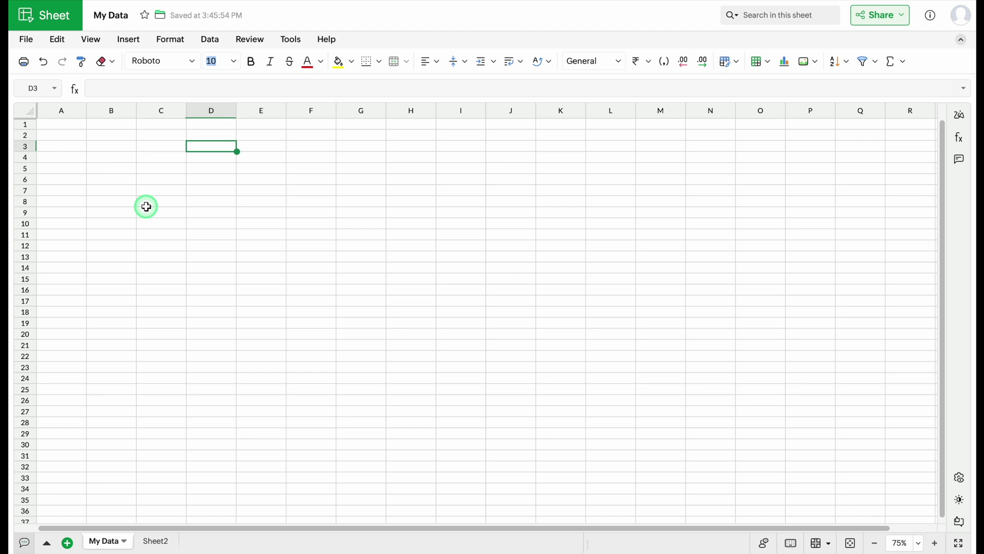
- Enter the headings "Sl. No.", "Name" and "Designation" in cells C4, D4 and E4, viewing the sheet at 200%
left_click(164, 158)
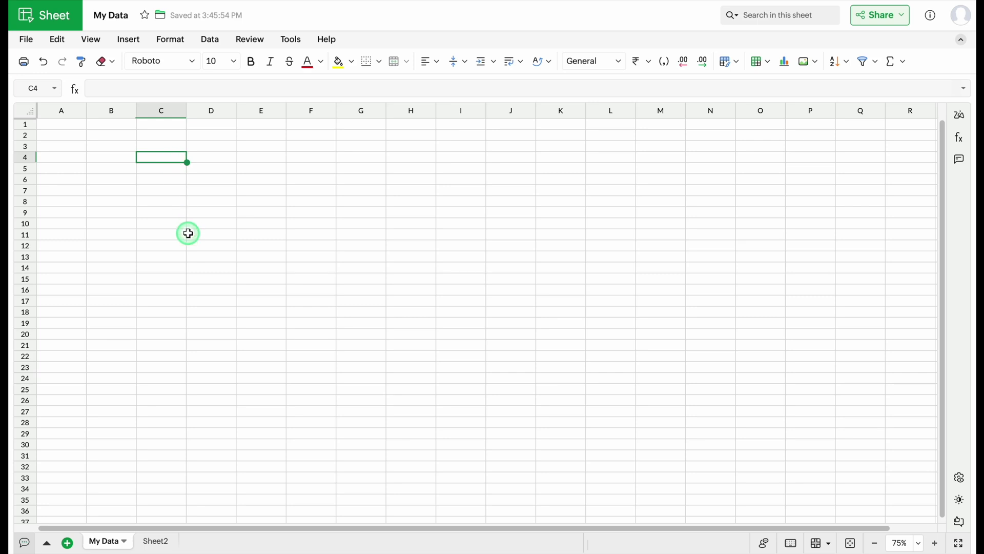
type("Sl. No.")
key("Tab")
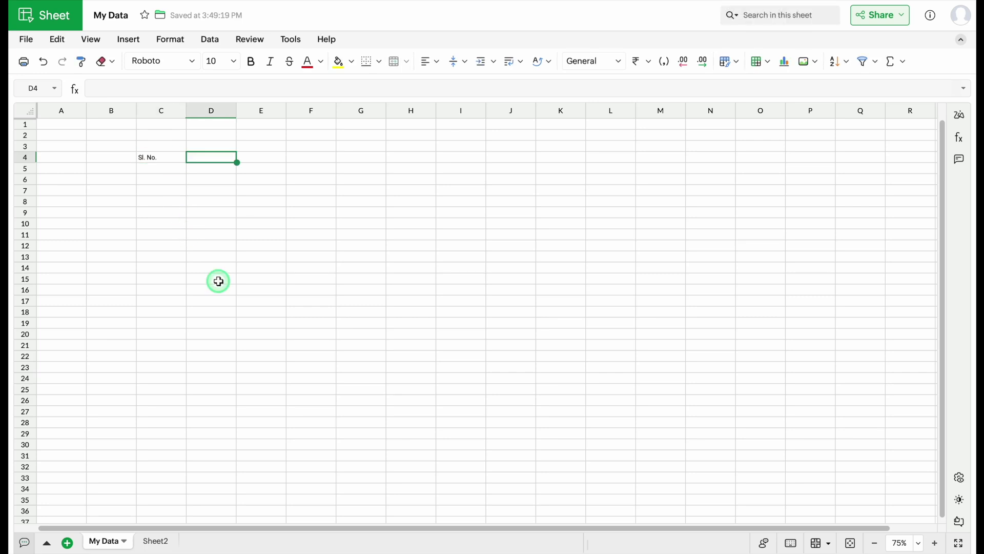
left_click(936, 543)
left_click(936, 543)
left_click(935, 543)
type("Name")
key("Tab")
type("Designation")
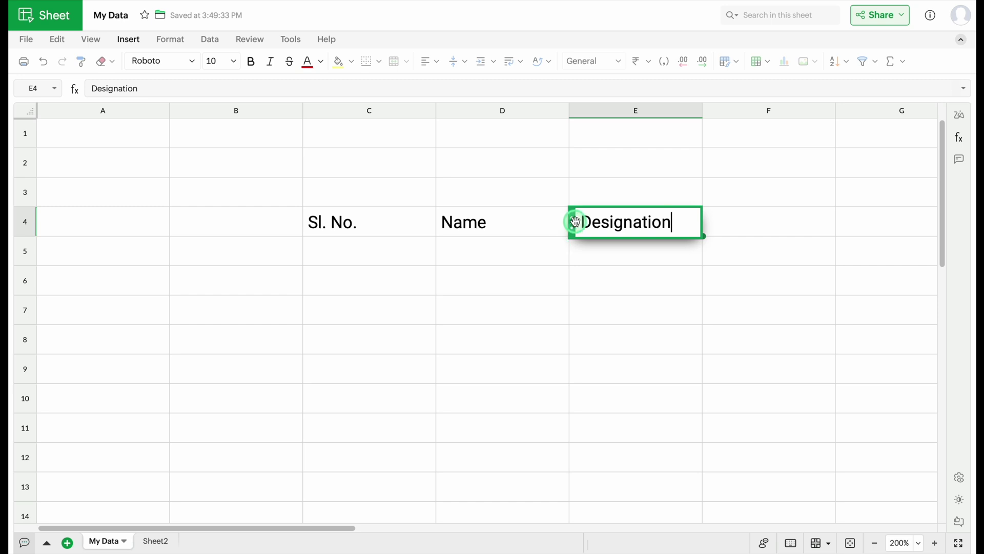
mouse_move(572, 222)
left_mouse_down()
mouse_move(563, 216)
mouse_move(525, 272)
mouse_move(551, 288)
mouse_move(622, 297)
mouse_move(684, 263)
mouse_move(622, 281)
mouse_move(603, 246)
mouse_move(546, 286)
mouse_move(569, 266)
mouse_move(568, 281)
mouse_move(572, 224)
left_mouse_up()
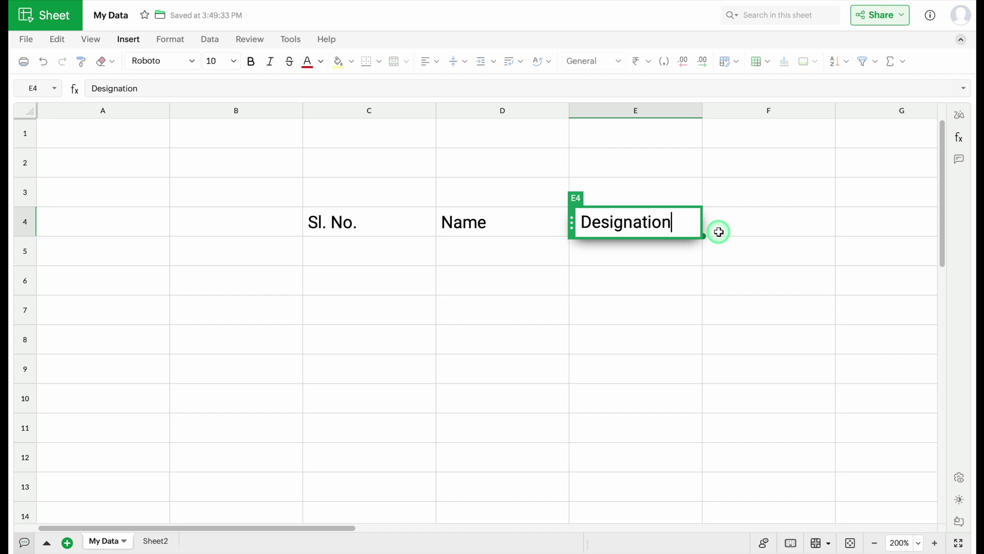
- Enter the heading "Sales Amount" in cell F4
left_click(755, 225)
type("Sales")
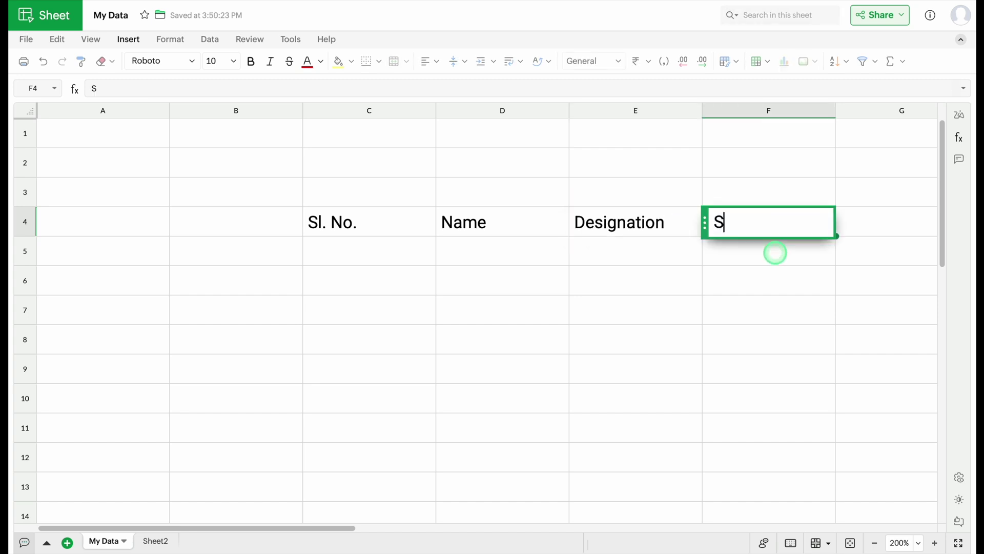
type("unt")
key("Return")
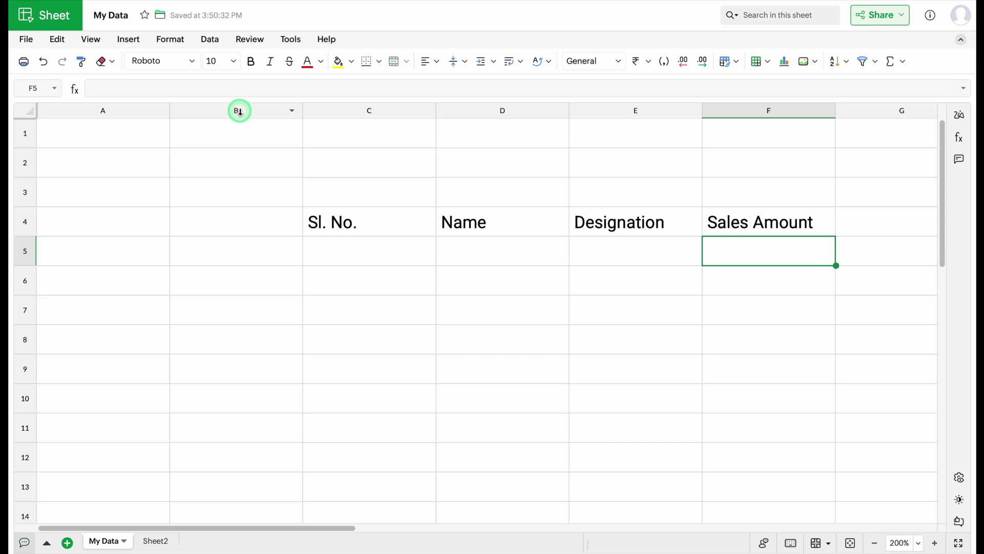
- Delete the empty column B before the "Sl. No." column
left_click(293, 111)
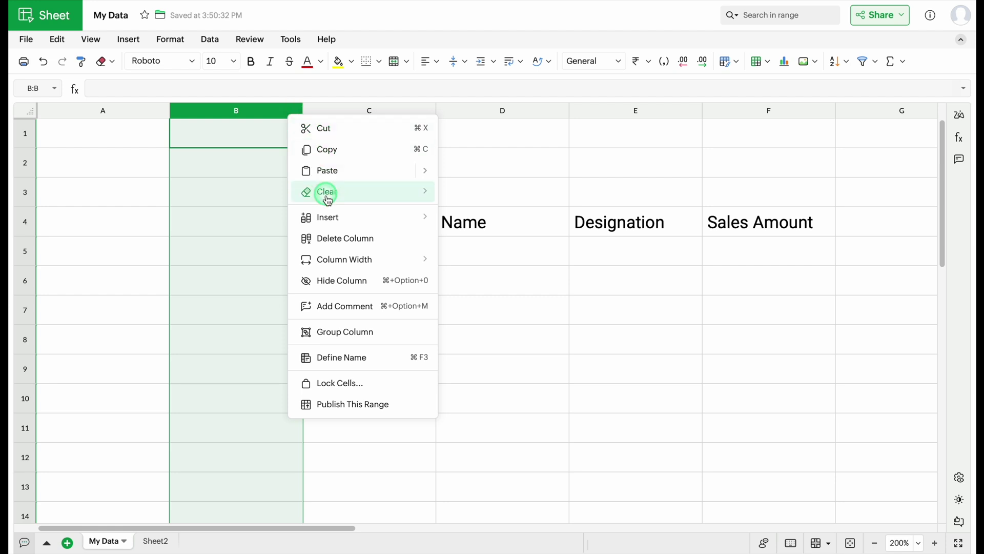
left_click(358, 239)
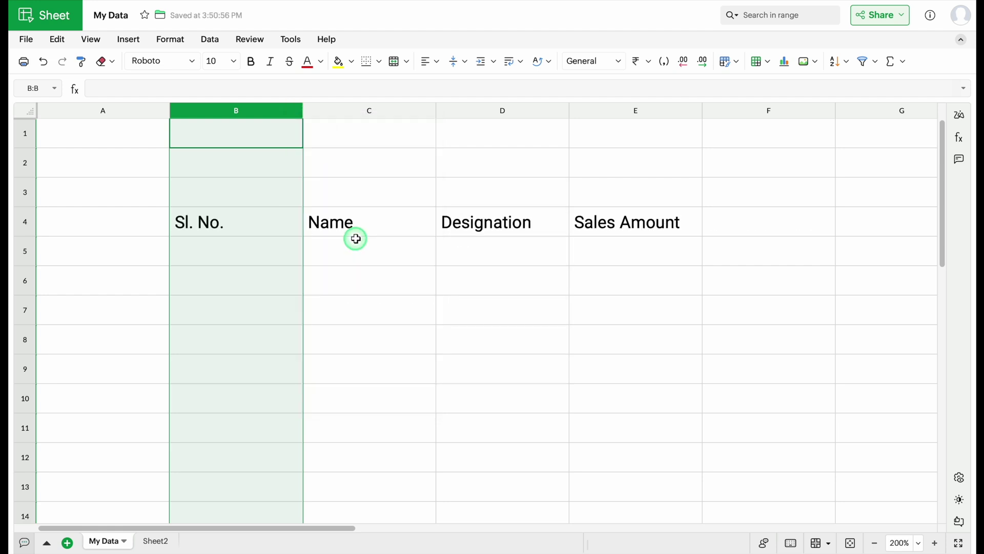
left_click(91, 198)
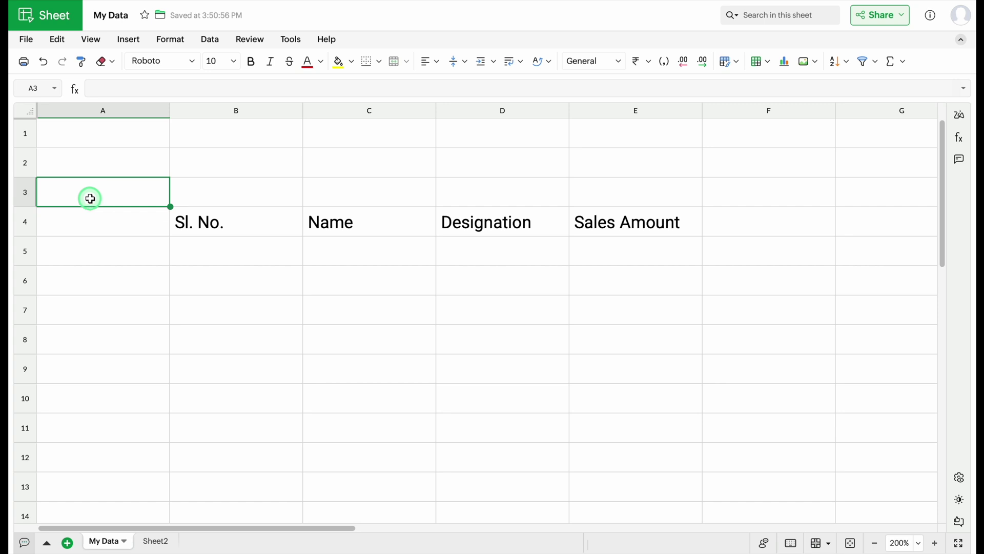
- Delete the empty row 2 above the headings and narrow column A to a thin margin
right_click(26, 160)
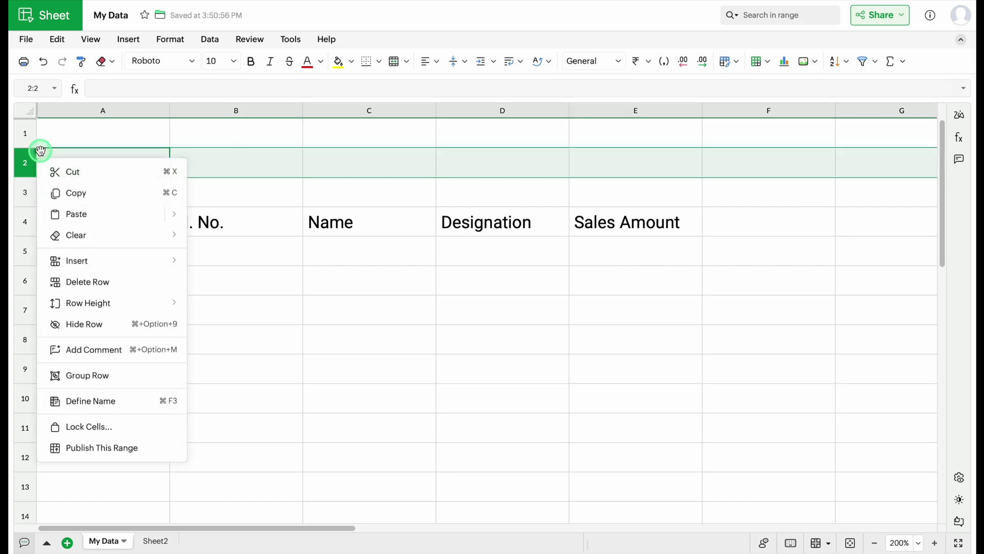
left_click(77, 282)
left_click_drag(170, 111, 54, 118)
- Copy the "Sales Amount" heading from E3 into F3 and change the copy to "Sales Average"
left_click(569, 194)
left_click_drag(588, 204, 676, 192)
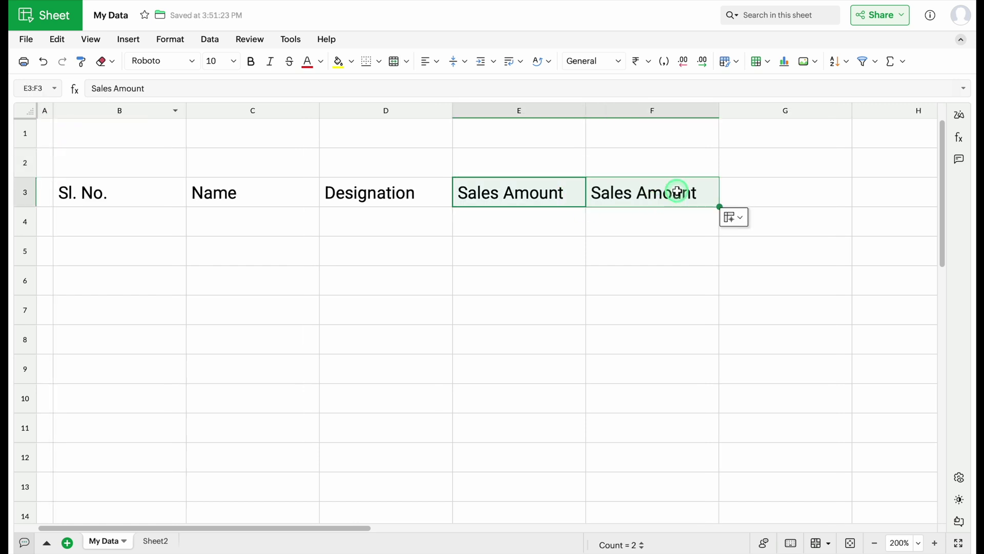
left_click(676, 191)
double_click(695, 191)
key("BackSpace")
key("BackSpace")
key("BackSpace")
key("BackSpace")
key("BackSpace")
key("BackSpace")
type("Average")
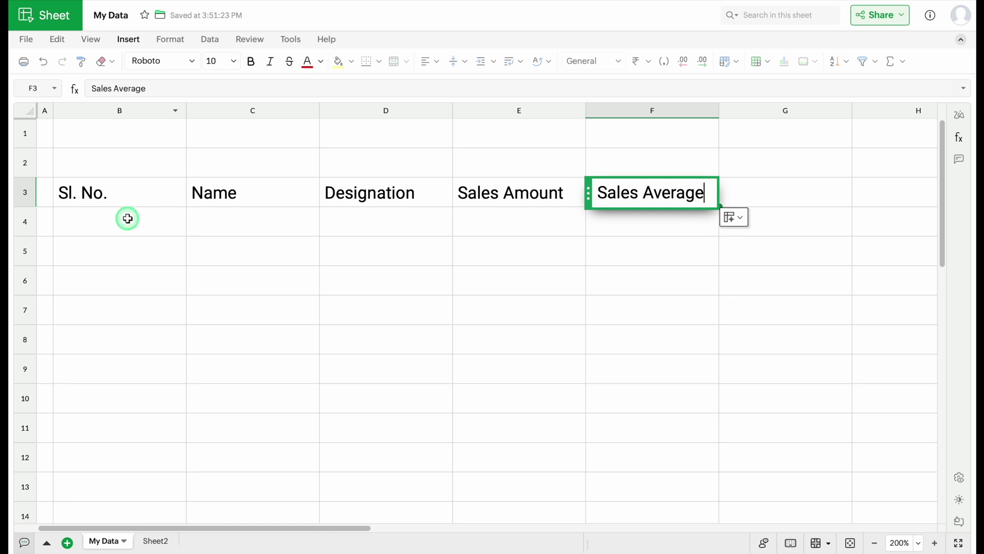
left_click(127, 219)
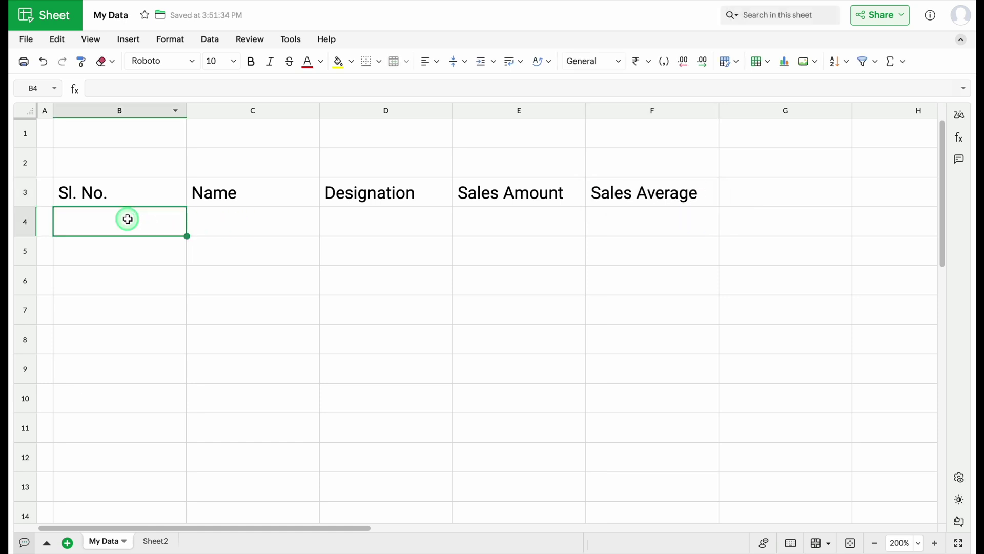
- Center the headings in row 3 horizontally
left_click(25, 193)
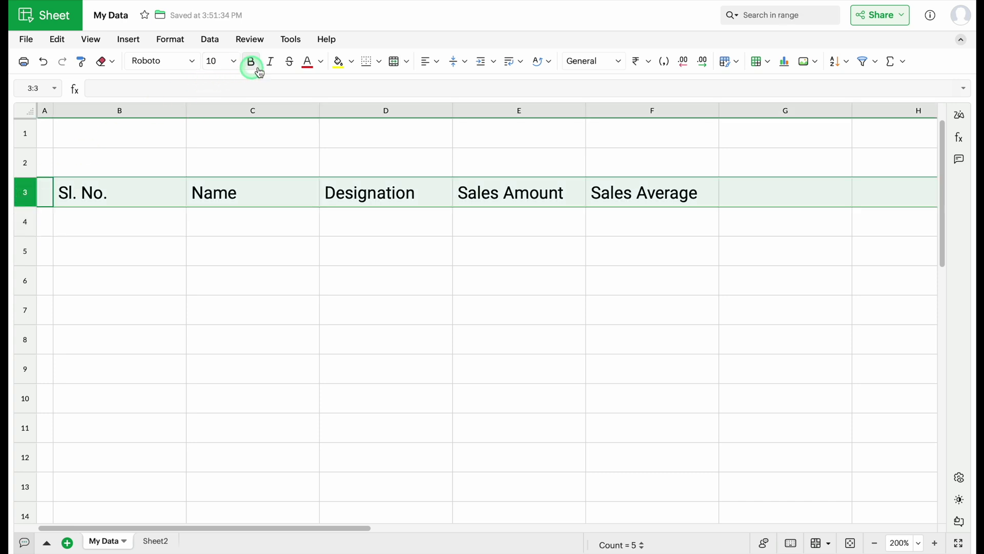
left_click(439, 62)
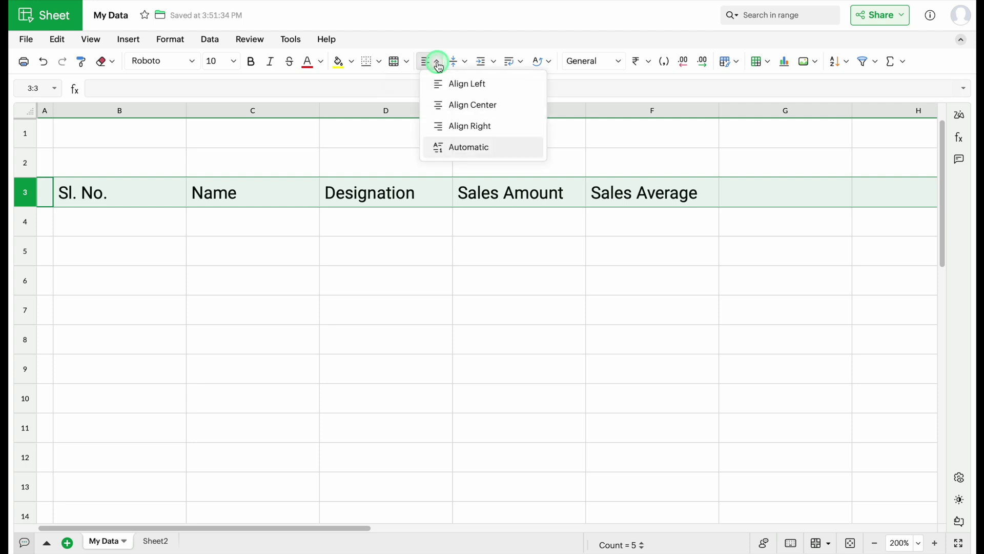
left_click(473, 105)
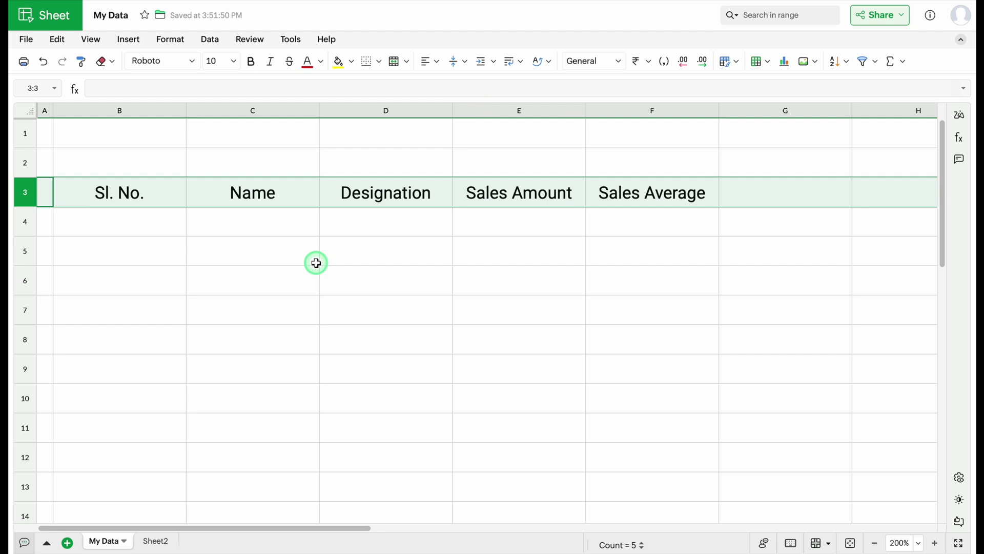
- Give the heading cells B3:F3 a standard blue fill and white text
left_click(159, 196)
left_click_drag(158, 195, 650, 197)
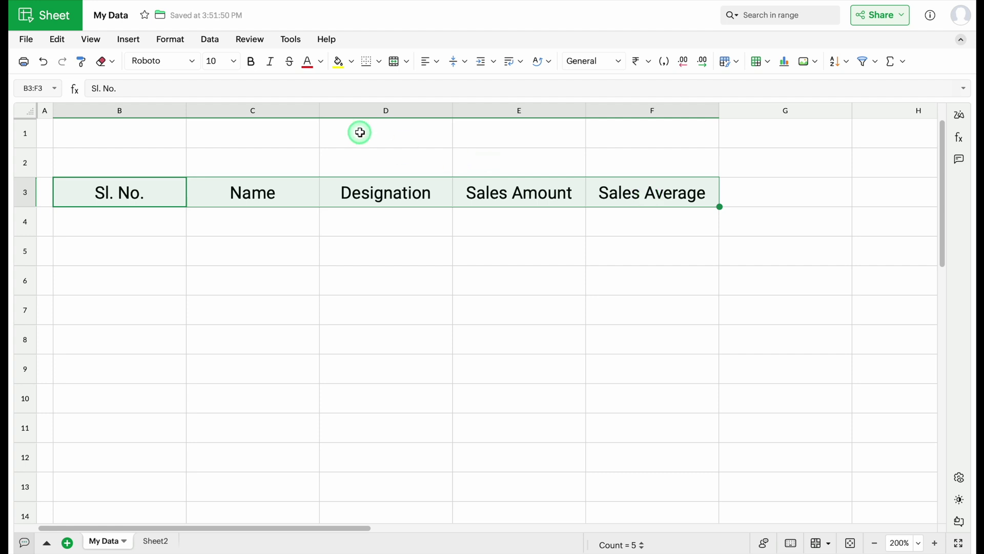
left_click(340, 62)
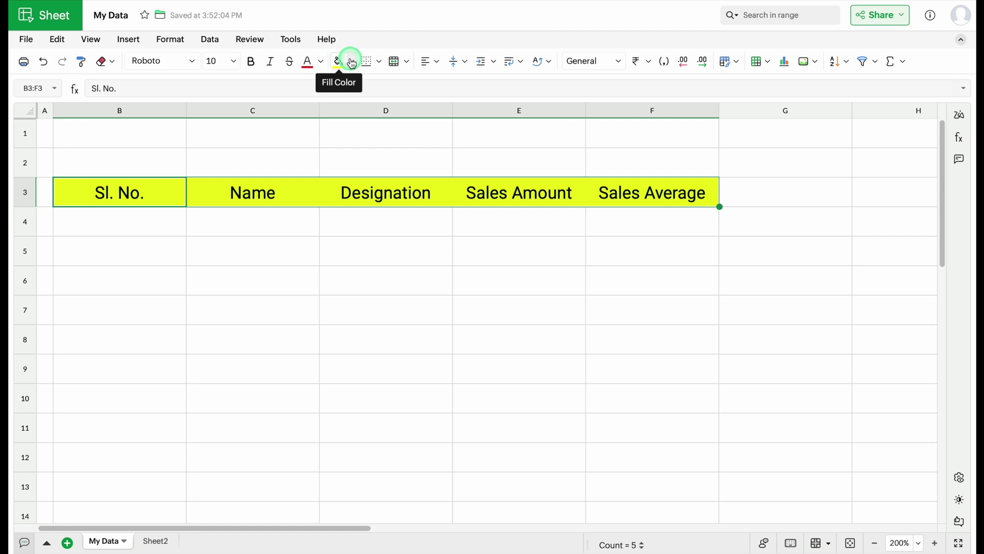
left_click(353, 62)
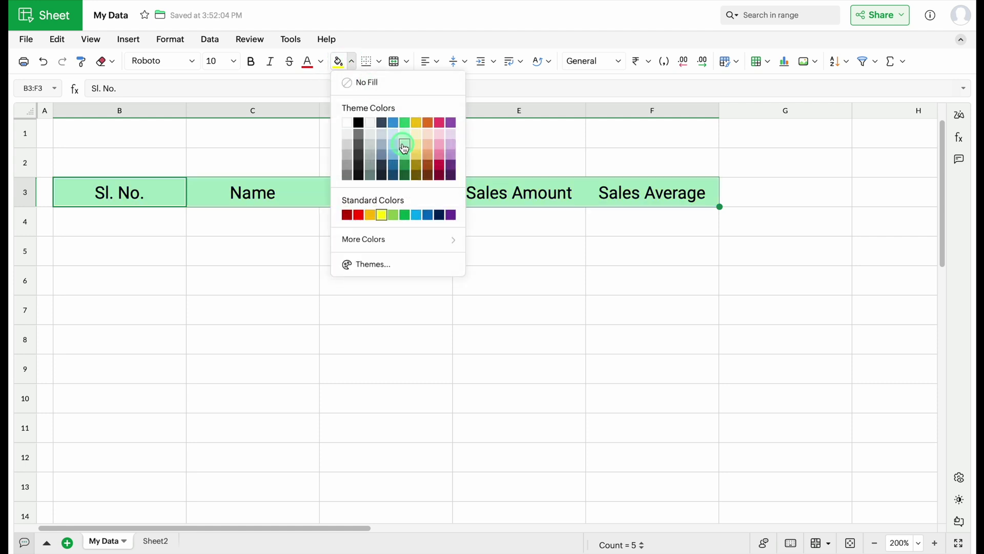
left_click(430, 215)
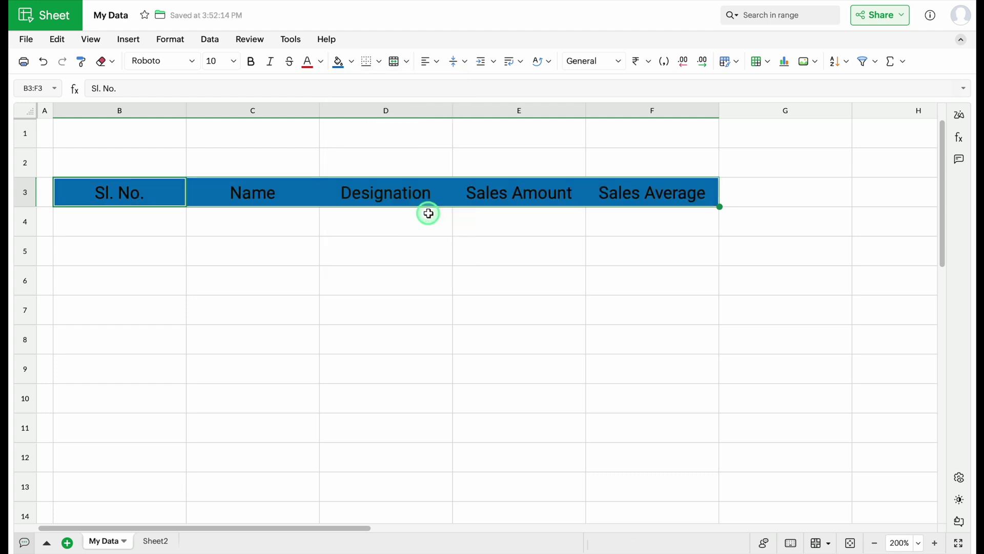
left_click(321, 62)
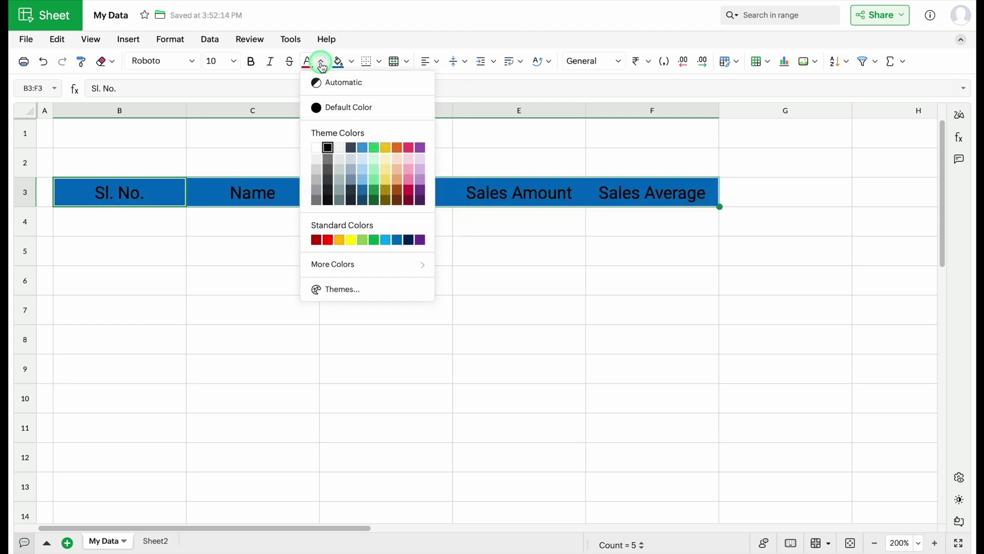
left_click(316, 147)
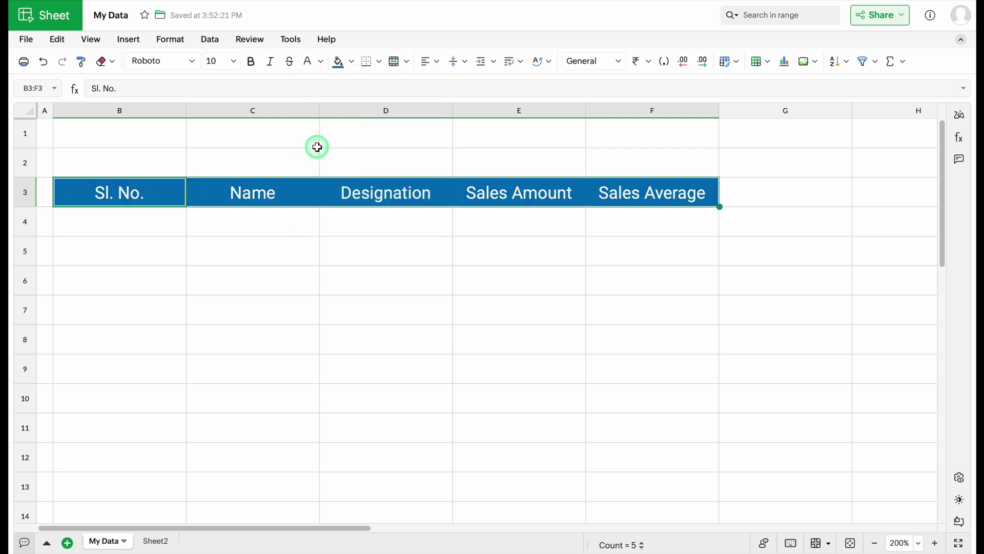
- Set the headings' font to Archivo Black and autofit the widths of columns B to F
left_click(193, 62)
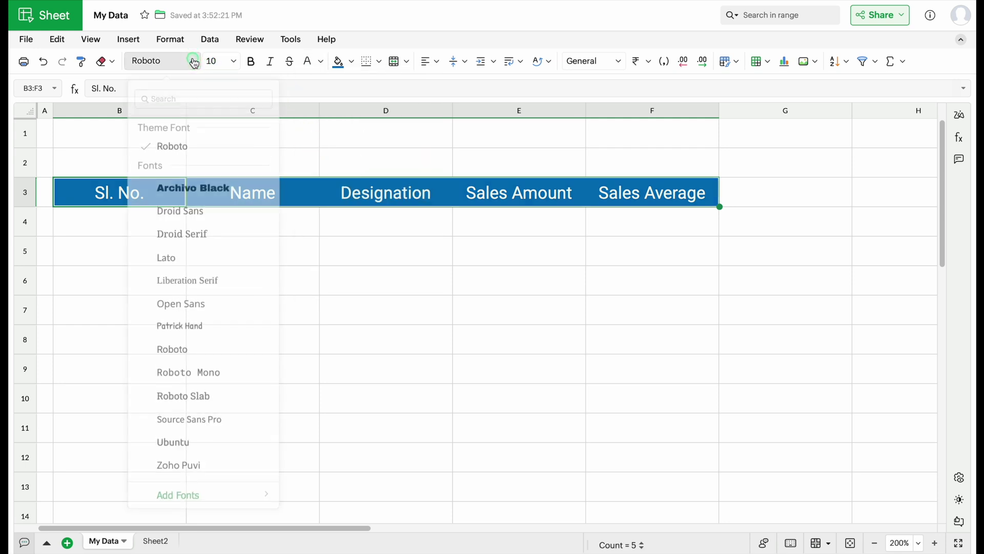
left_click(189, 185)
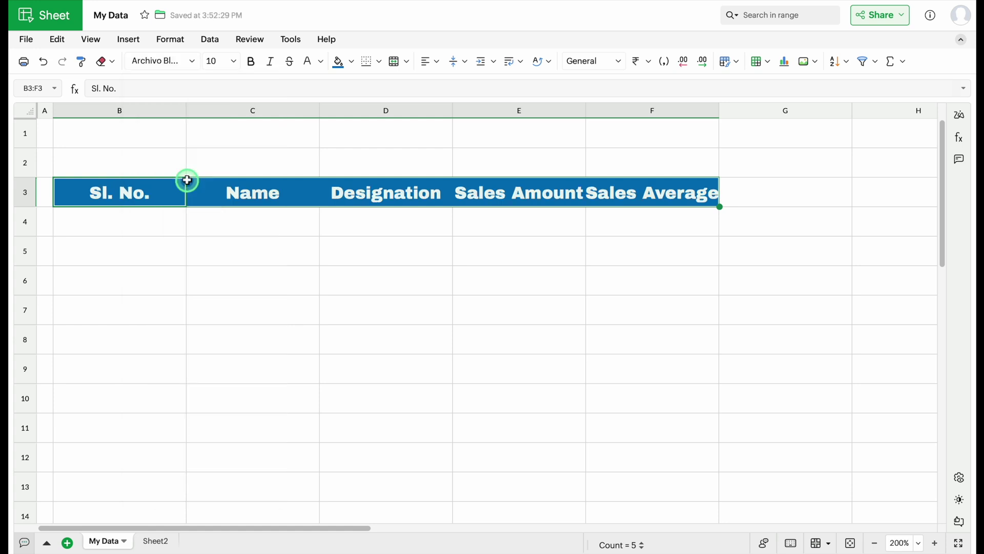
double_click(719, 110)
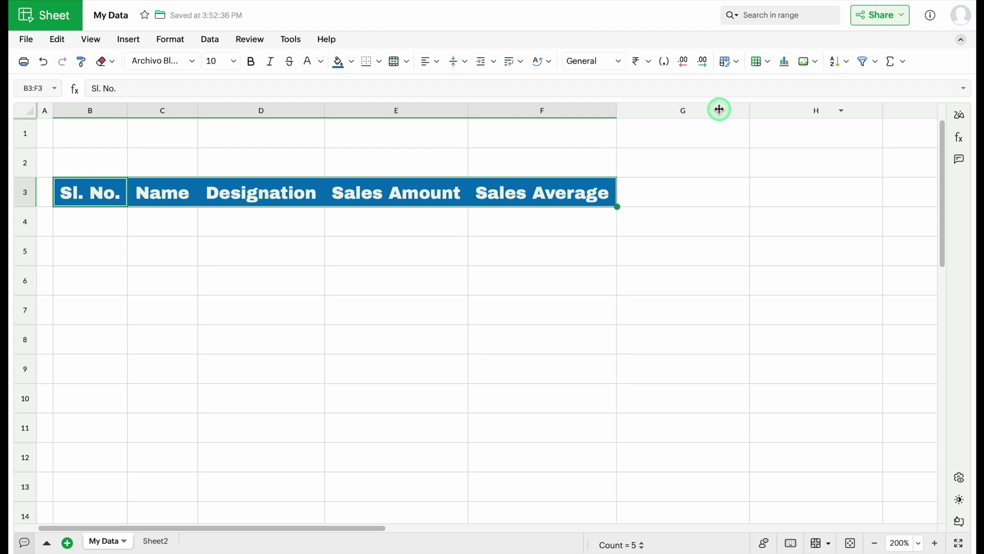
- Enter 1 in B4 and fill the number series down to B11
left_click(100, 226)
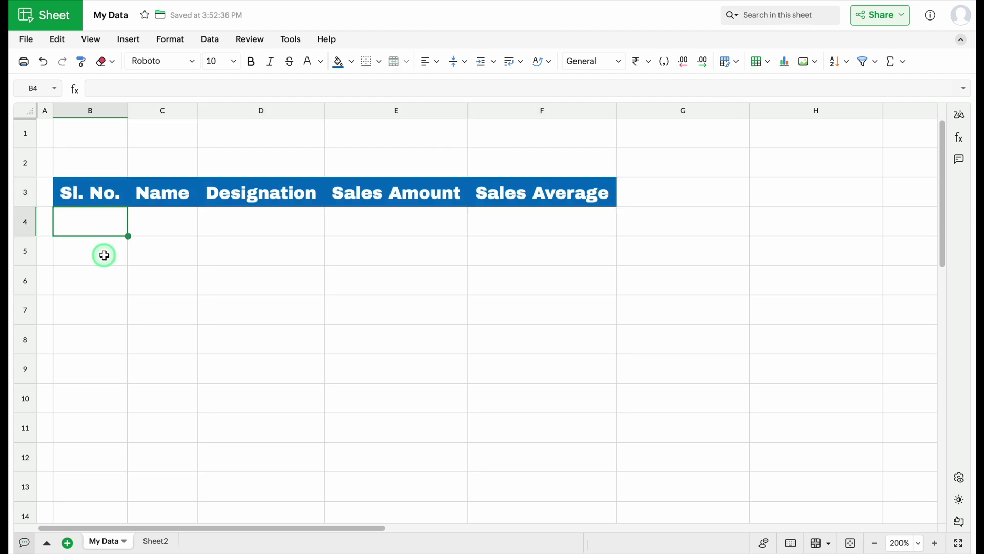
type("1")
left_click(110, 226)
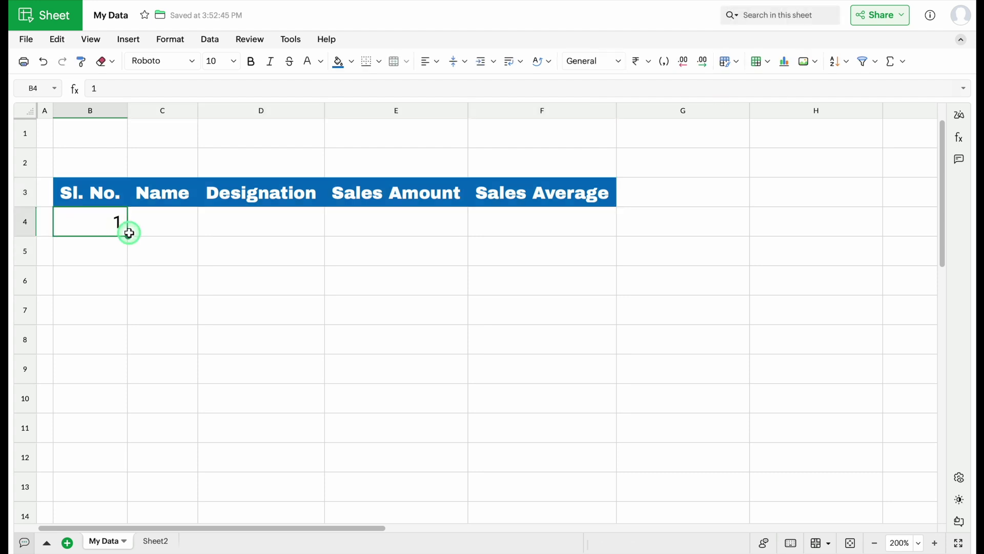
left_click_drag(128, 234, 113, 431)
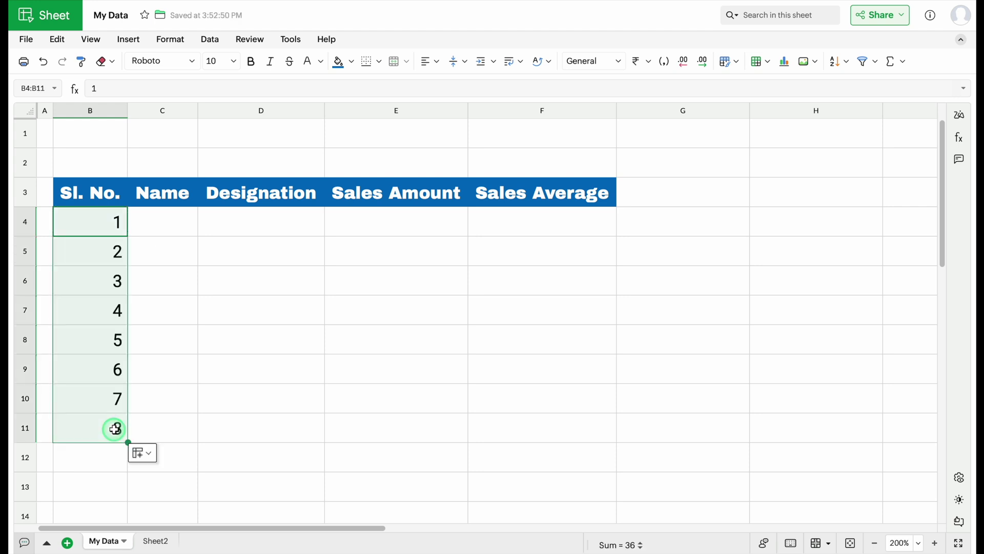
- Clear the serial numbers 6 to 8 from cells B9:B11
left_click(109, 367)
left_click_drag(109, 368, 109, 425)
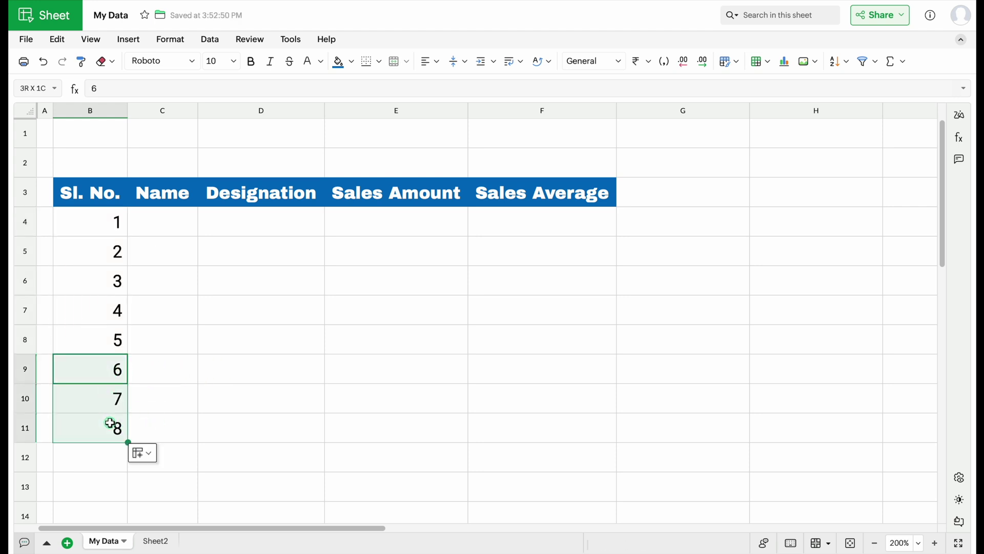
key("Delete")
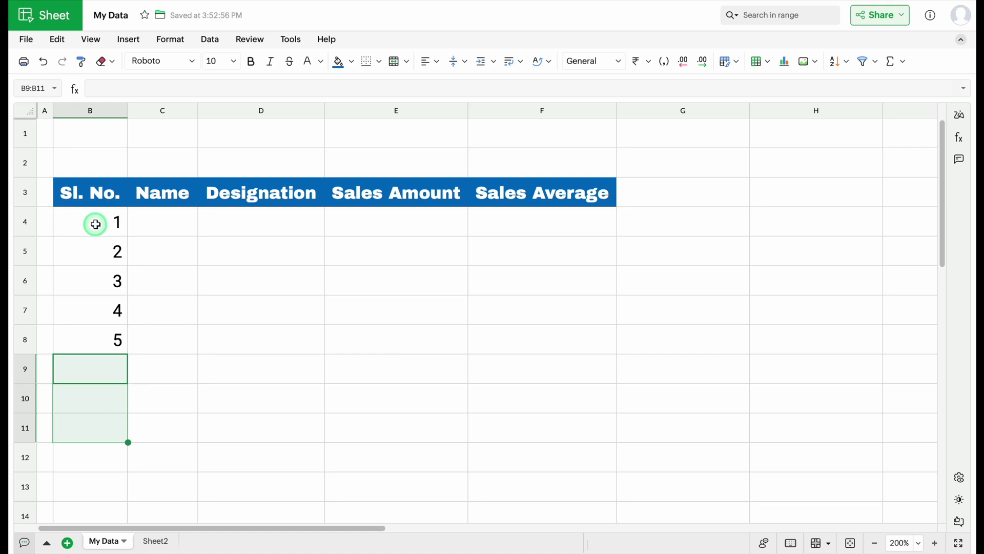
left_click(95, 224)
- Enter "Name 1" in C4 and widen column C
left_click(171, 224)
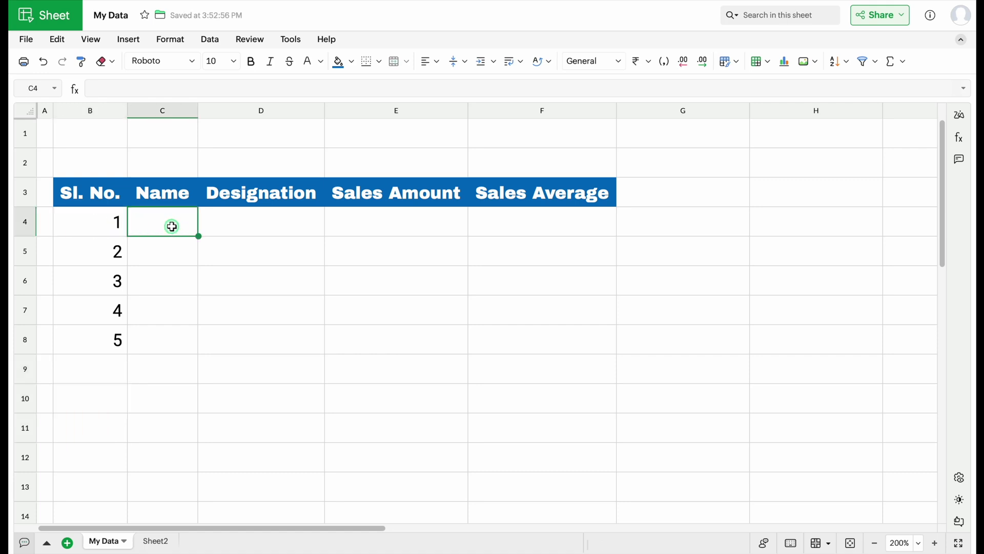
type("Name 1")
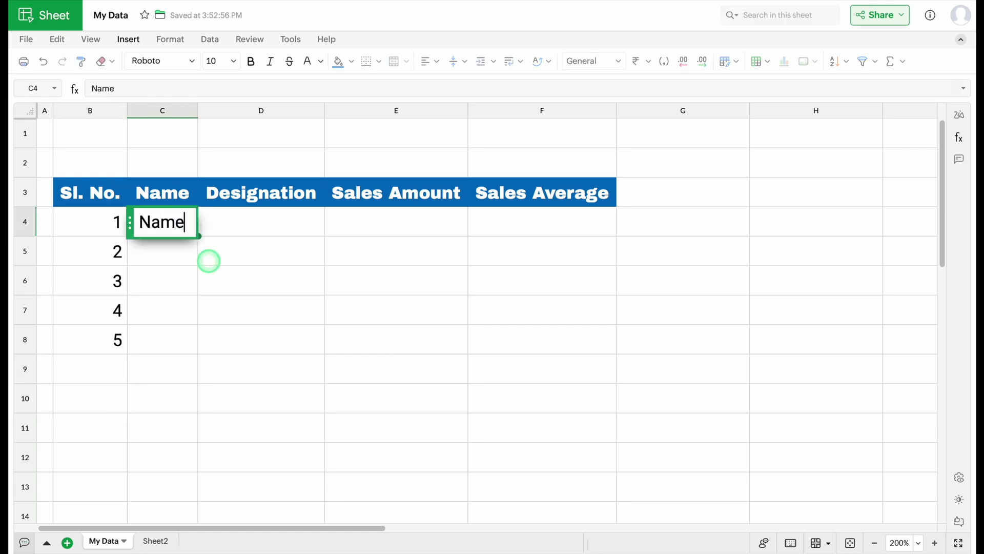
key("Return")
left_click_drag(198, 109, 251, 119)
left_click(224, 221)
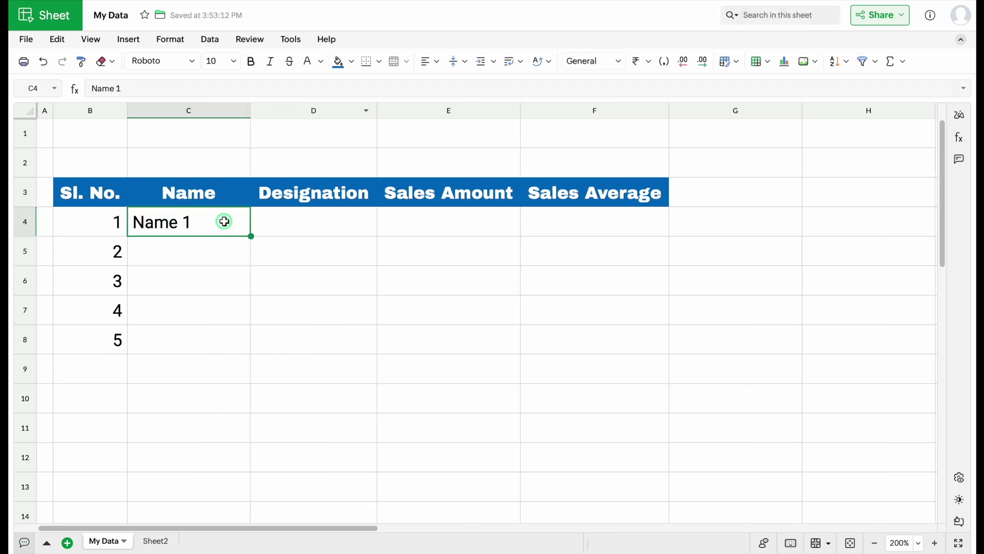
- Center the contents of column B horizontally
left_click(98, 222)
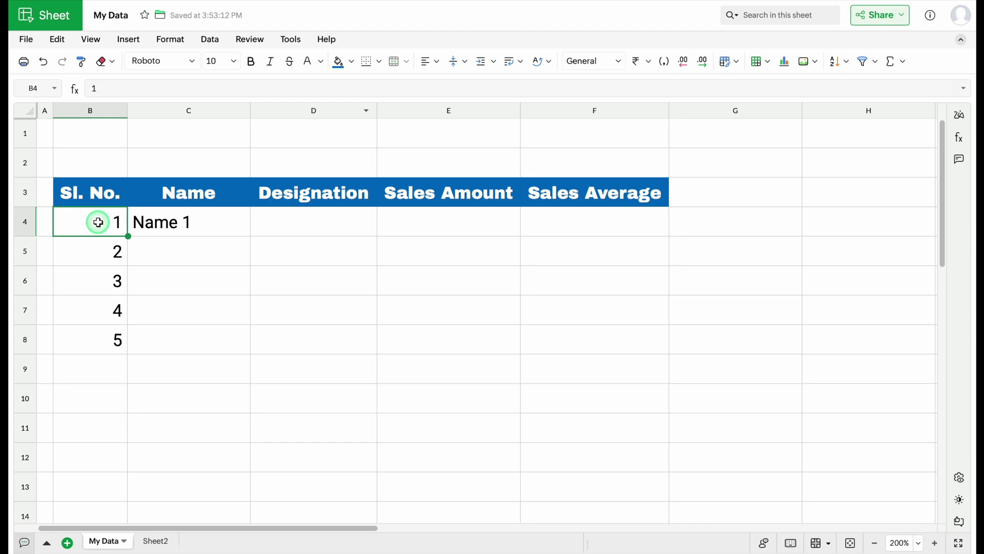
left_click(89, 109)
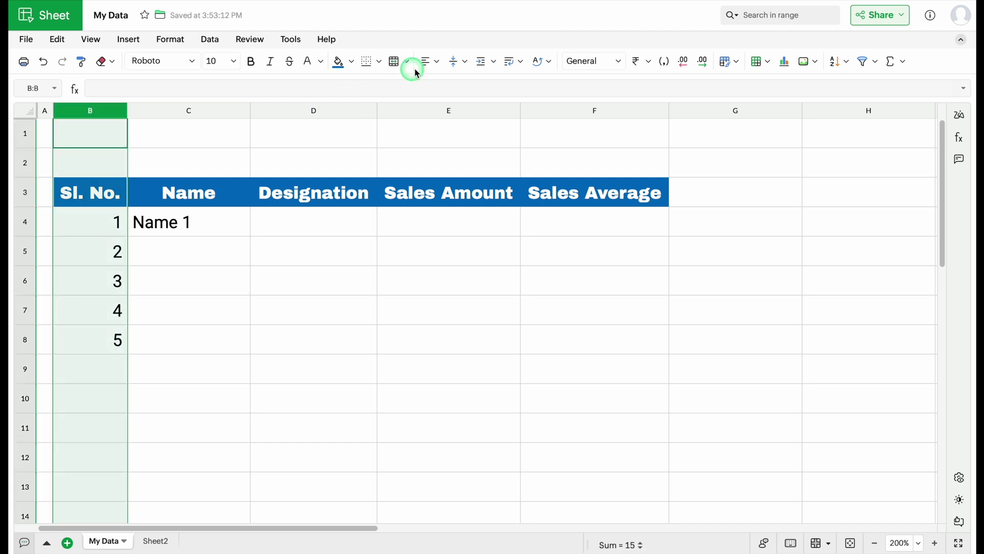
left_click(438, 65)
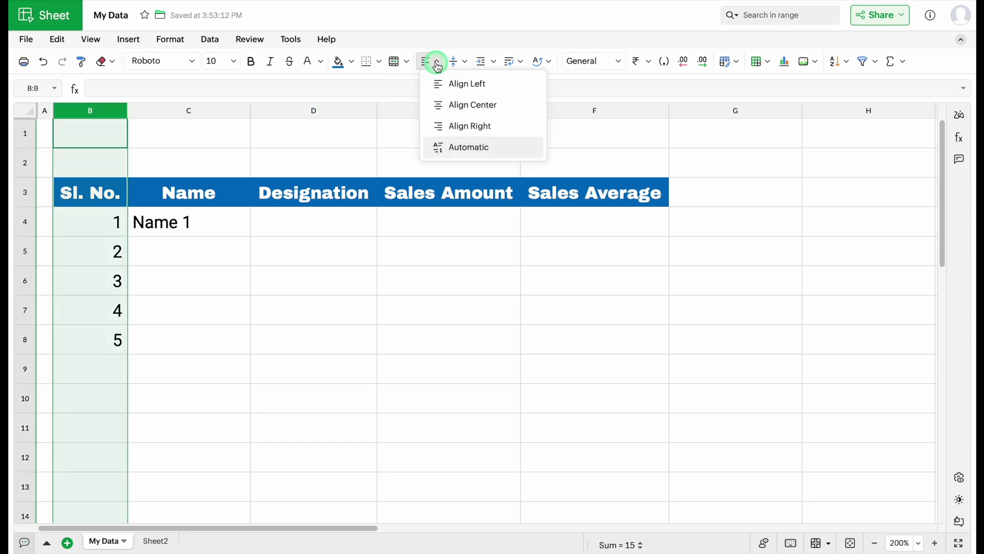
left_click(465, 104)
left_click(278, 282)
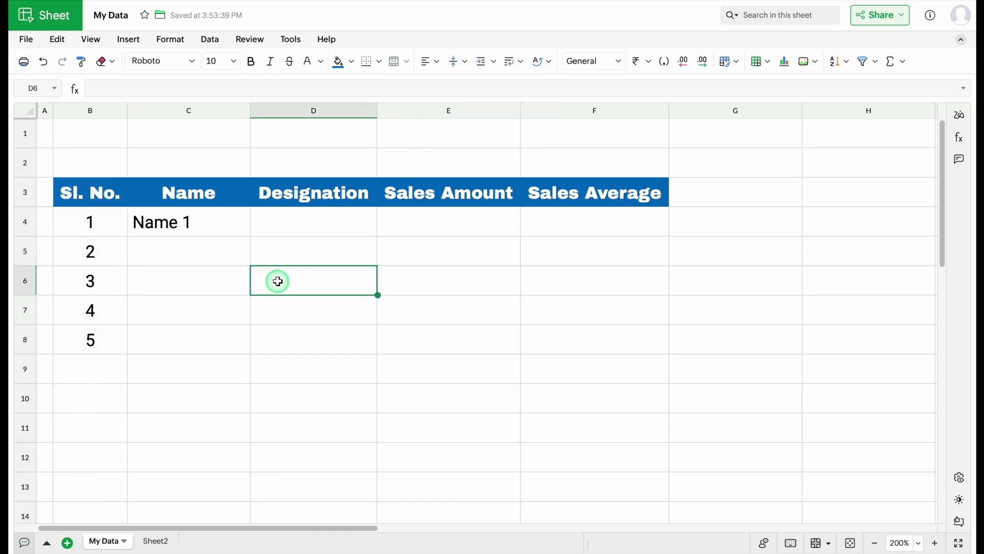
- Fill the "Name 1" series down to C8, and enter "Team Member" as the designation in D4:D8
left_click(201, 224)
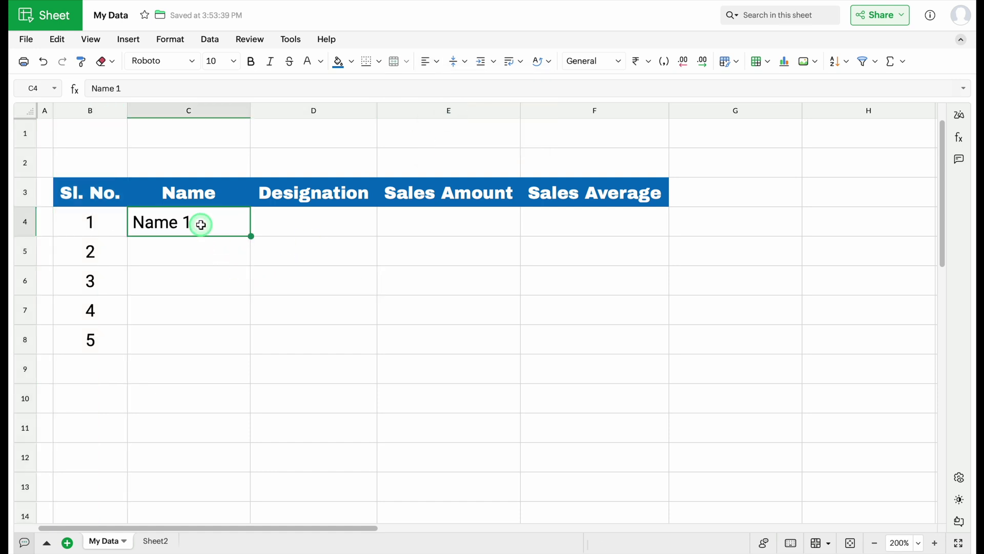
double_click(251, 236)
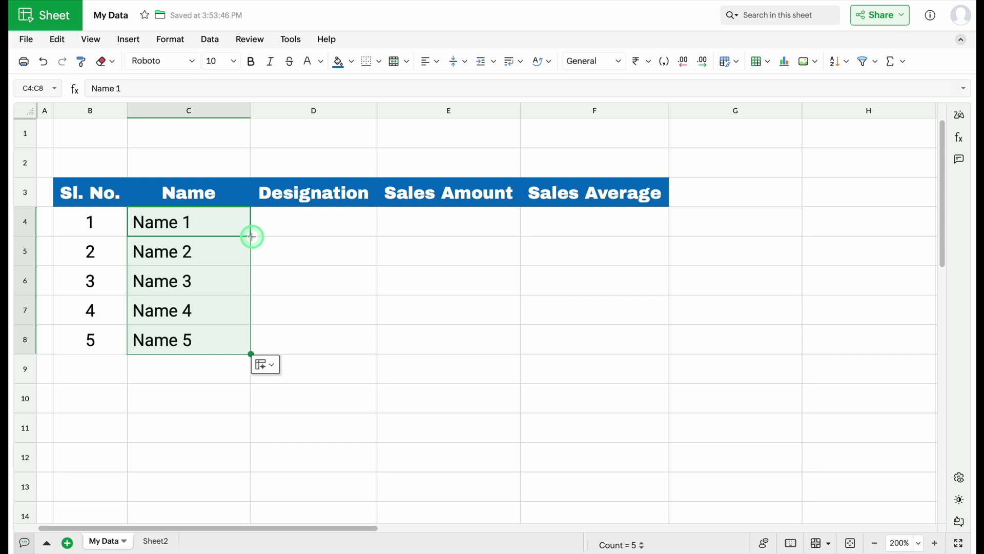
left_click(285, 226)
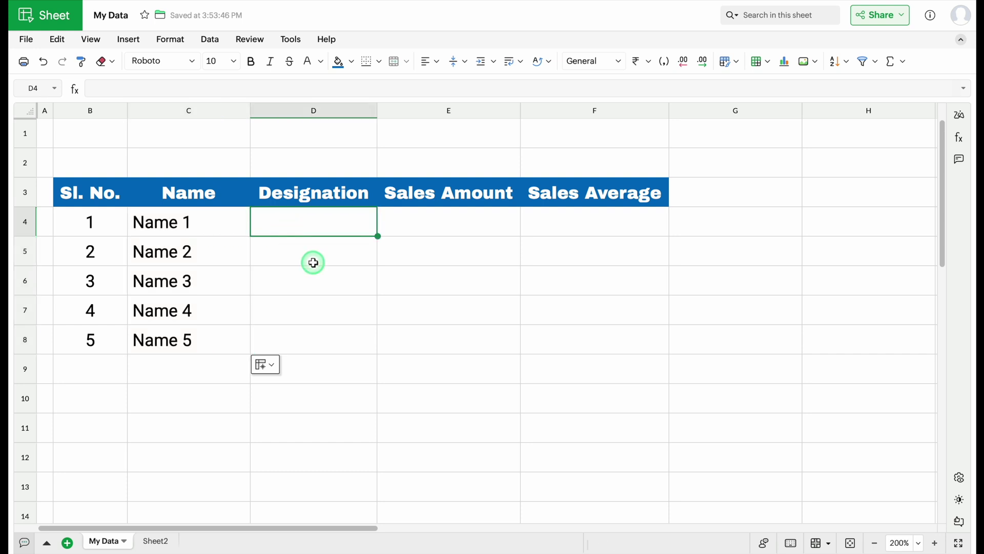
type("Team Member")
key("Return")
left_click(366, 220)
double_click(377, 236)
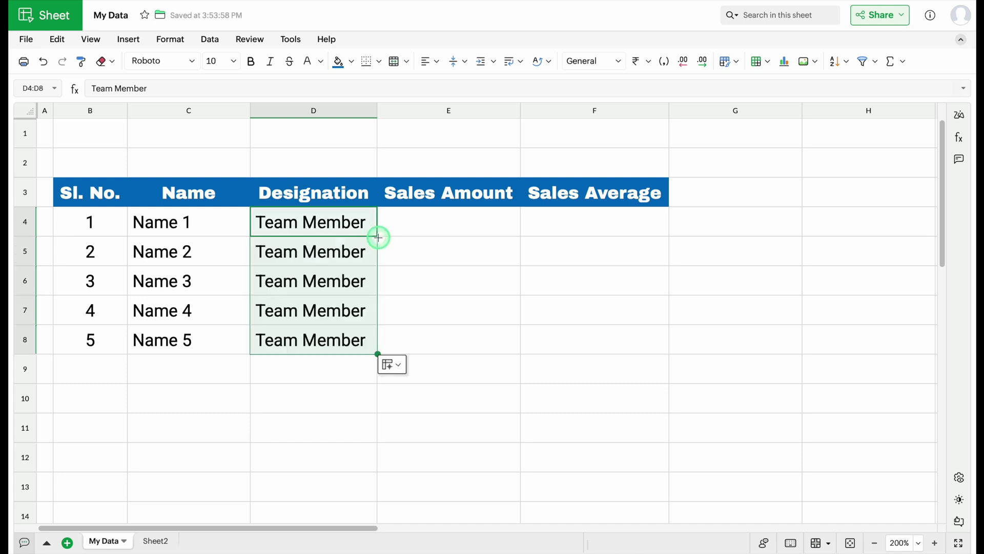
- Enter the sales amounts 2033 to 2037 in cells E4 to E8, centered
left_click(412, 229)
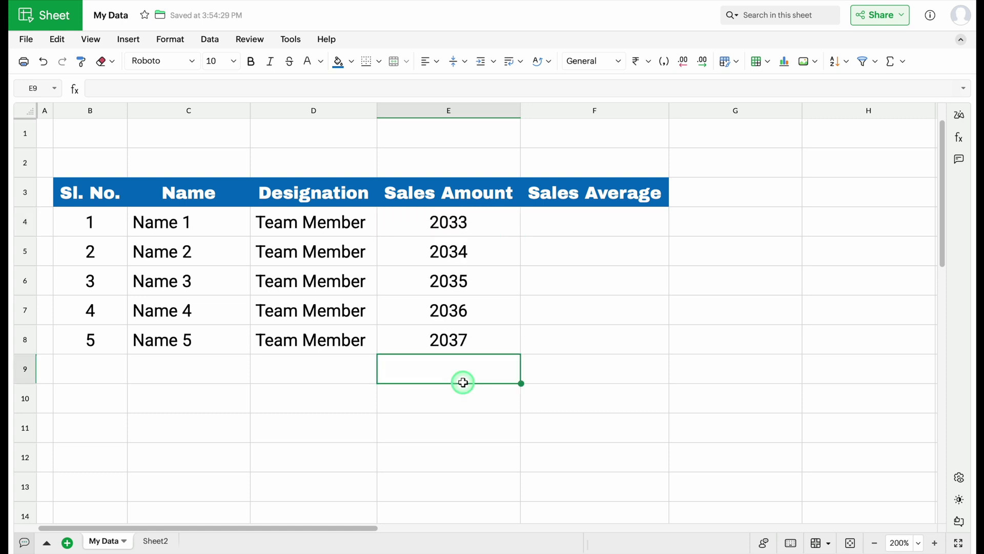
- Copy the sales amounts in E4:E8 into the Sales Average column, cells F4:F8
left_click_drag(482, 219, 470, 332)
key("ctrl+c")
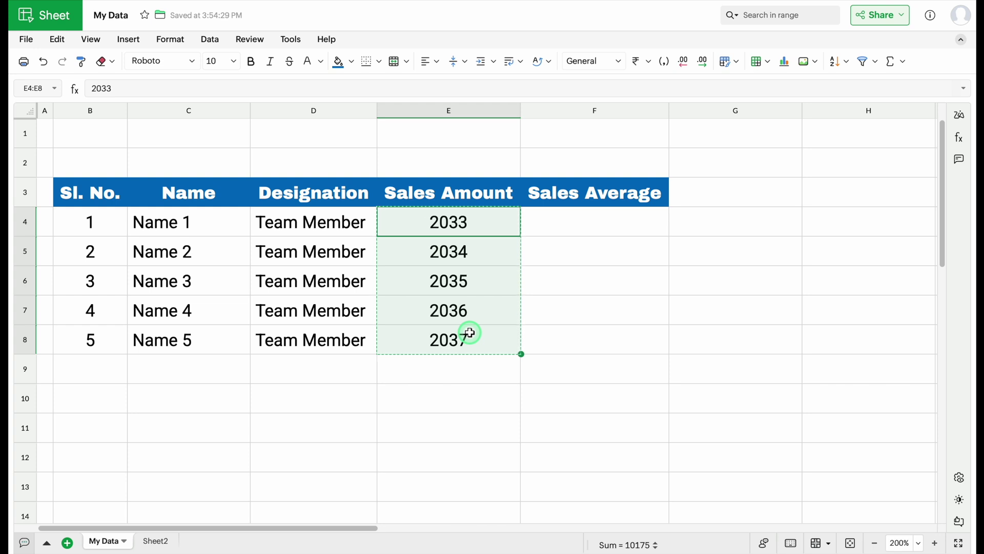
left_click(560, 226)
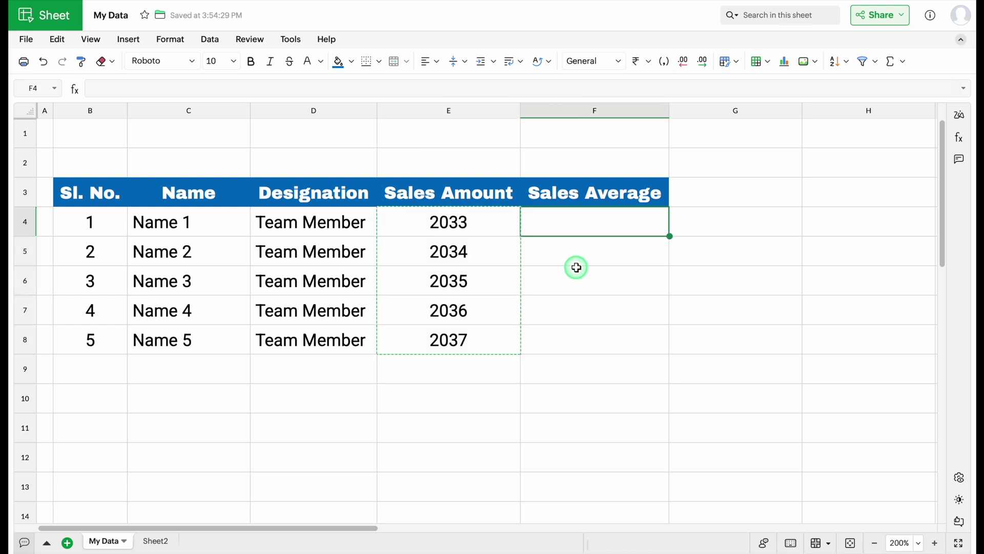
key("ctrl+v")
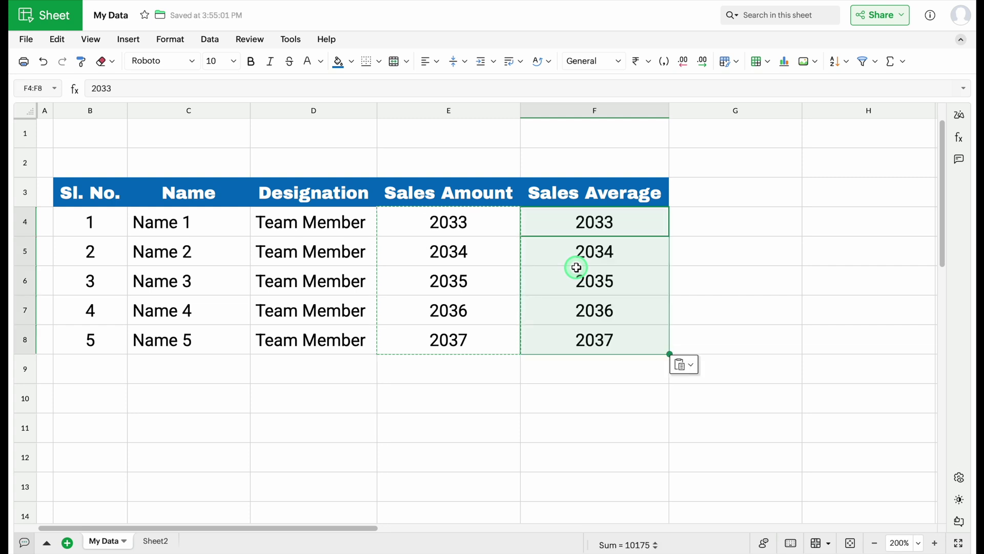
- Apply all borders to the table range B3:F8, including the heading row
left_click(96, 194)
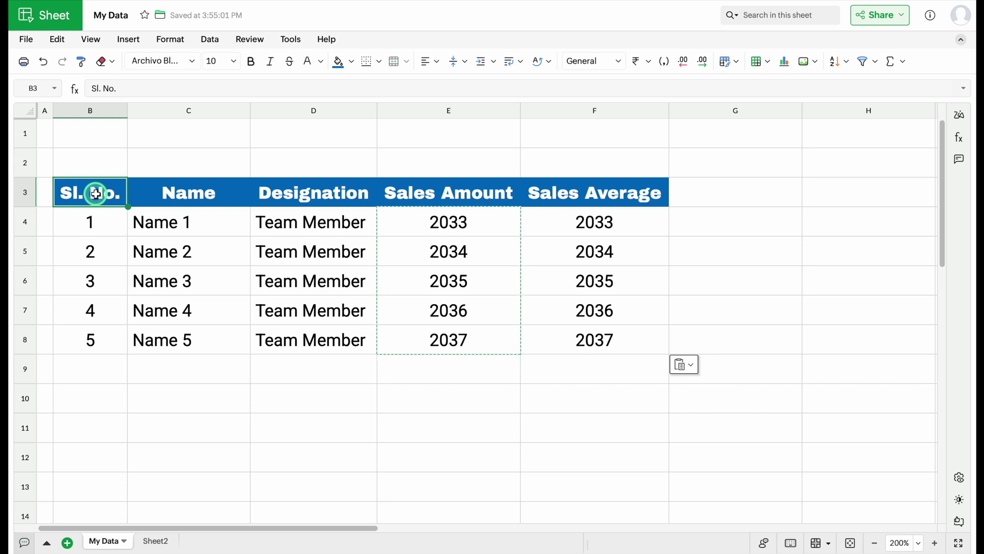
key("ctrl+shift+Down")
key("ctrl+shift+Right")
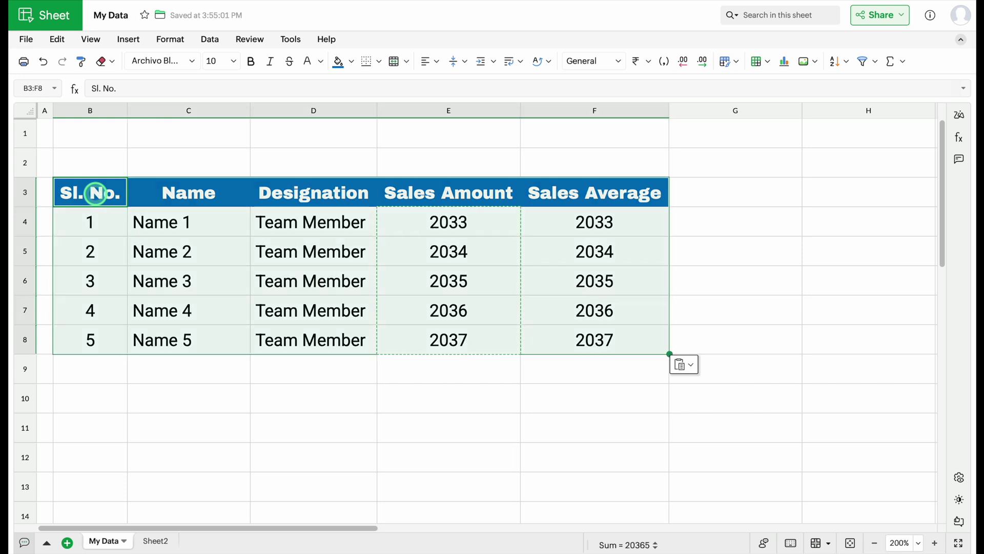
left_click(380, 62)
left_click(333, 138)
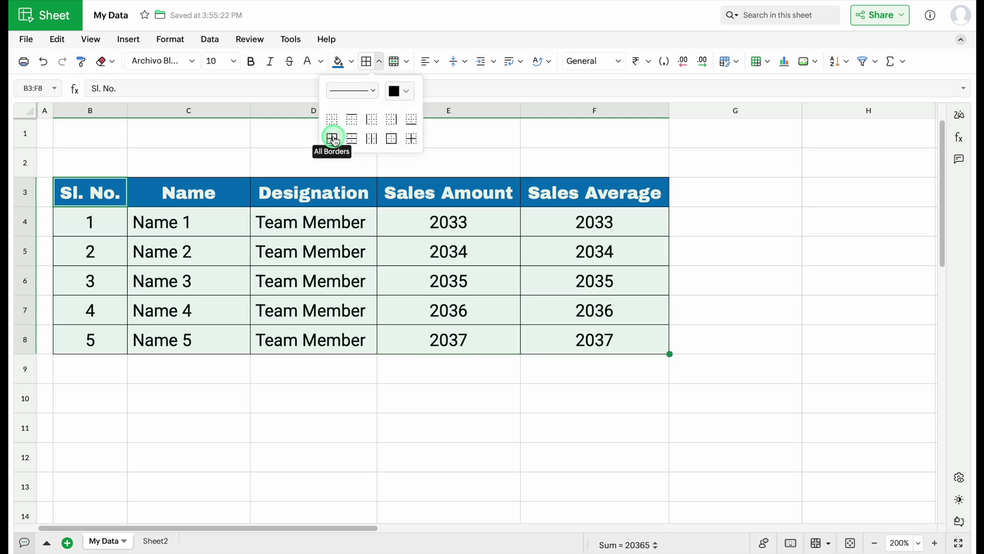
left_click(302, 380)
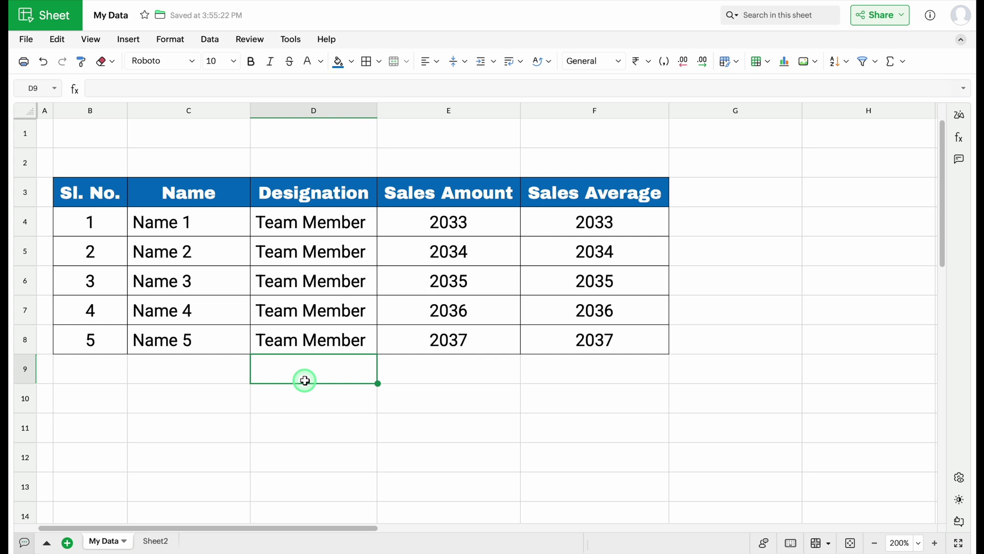
- Total the sales amounts in E9 with =SUM(E4:E8) and center the cell horizontally
left_click(444, 370)
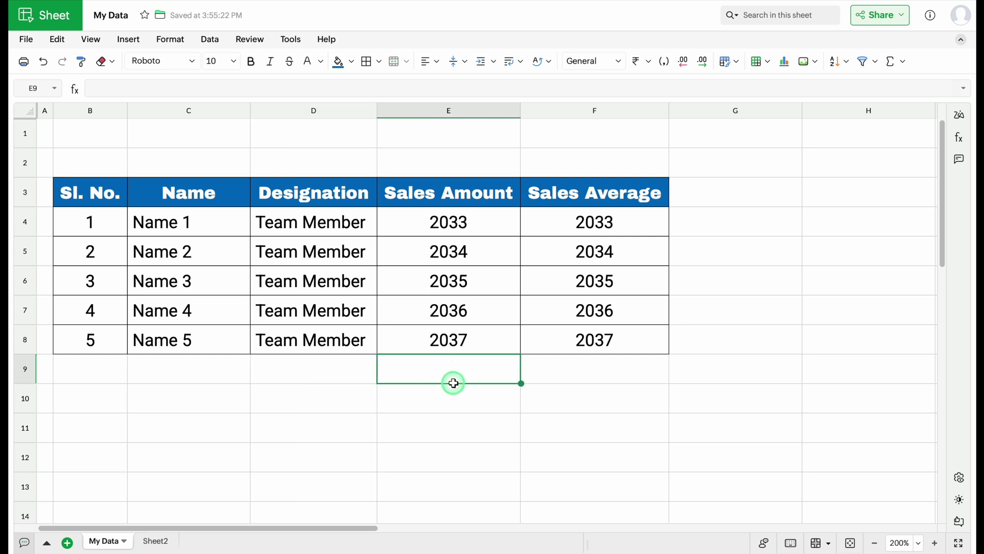
type("=SUM")
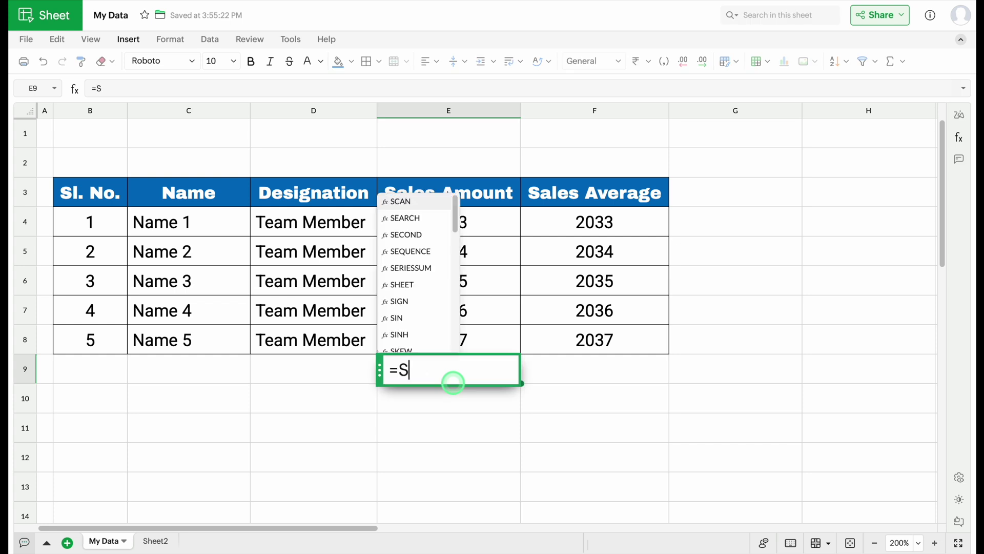
left_click(402, 227)
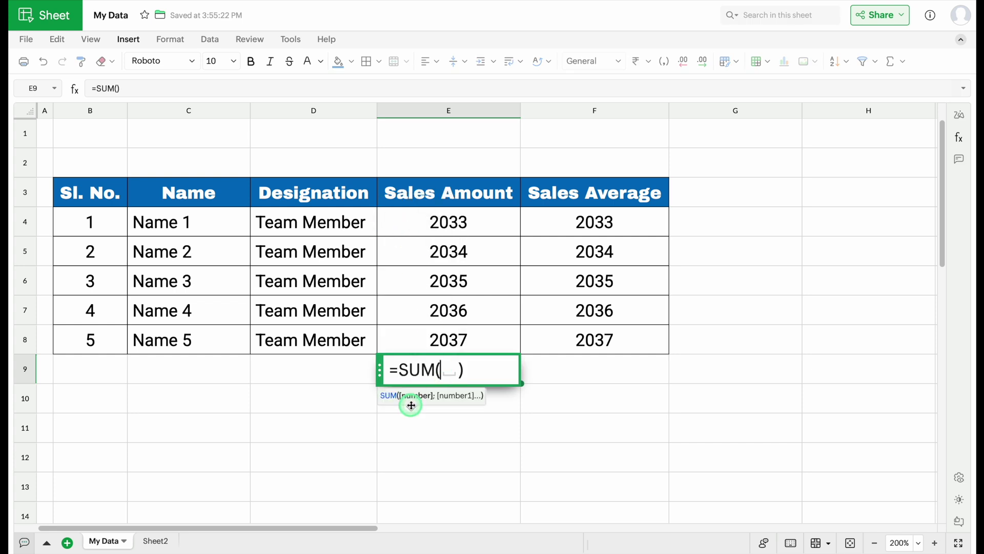
left_click(457, 220)
left_click_drag(457, 220, 461, 339)
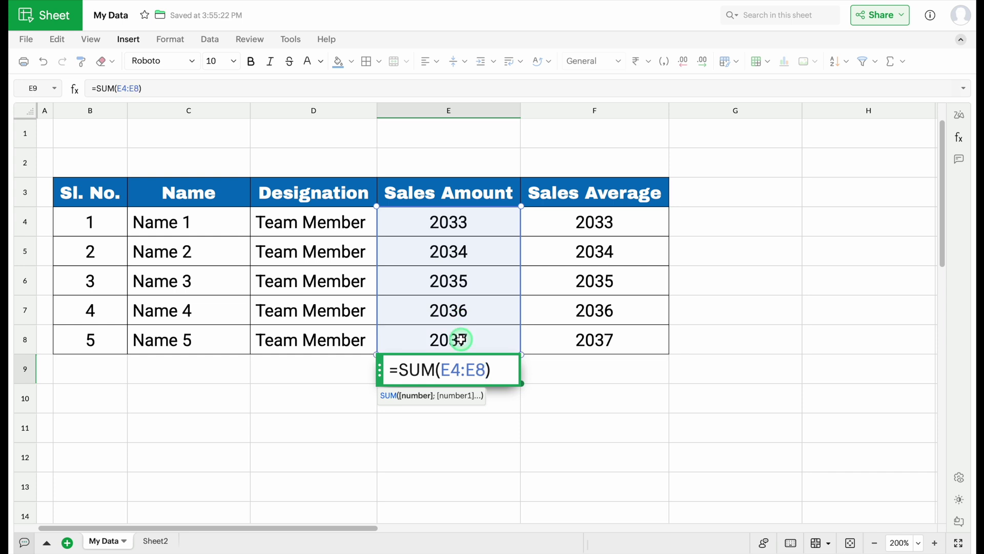
key("Return")
left_click(466, 364)
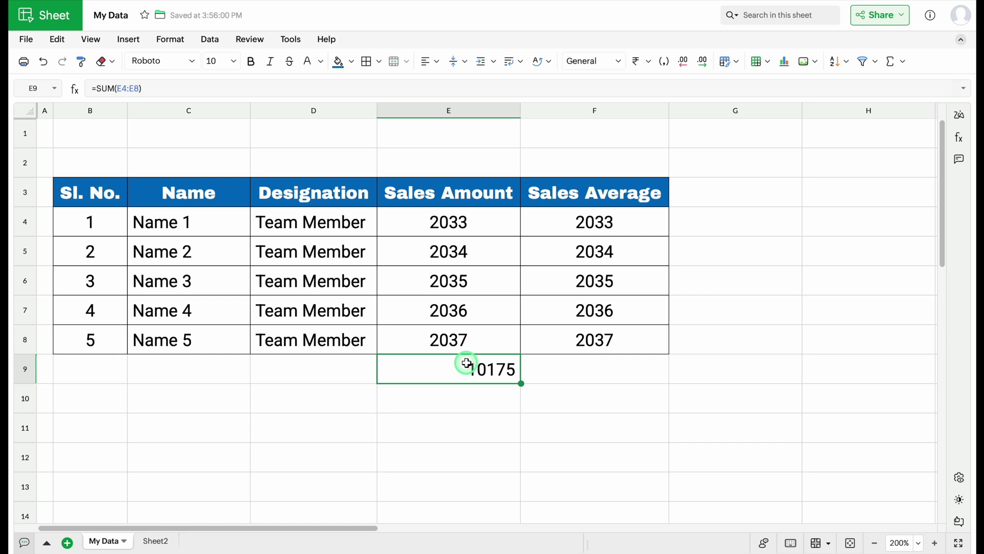
left_click(436, 63)
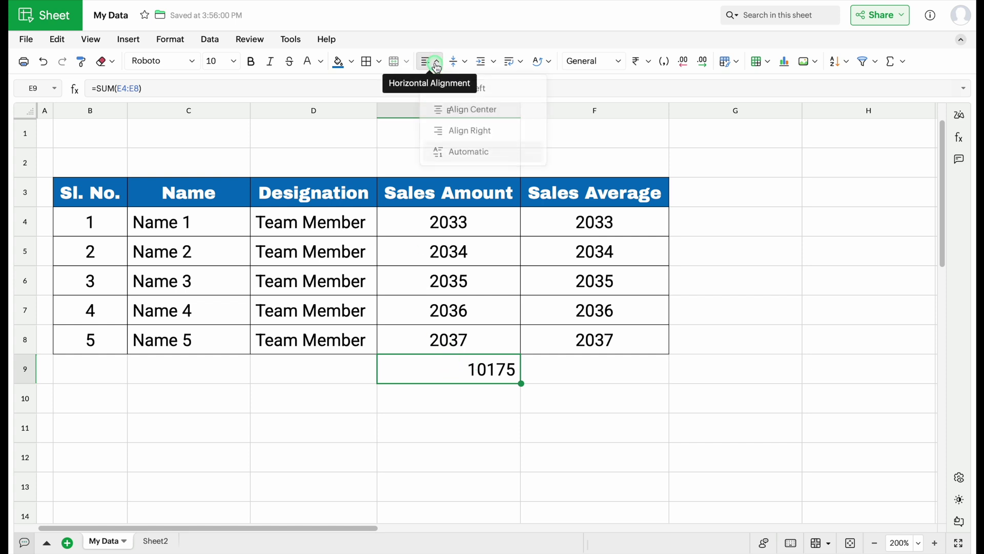
left_click(466, 105)
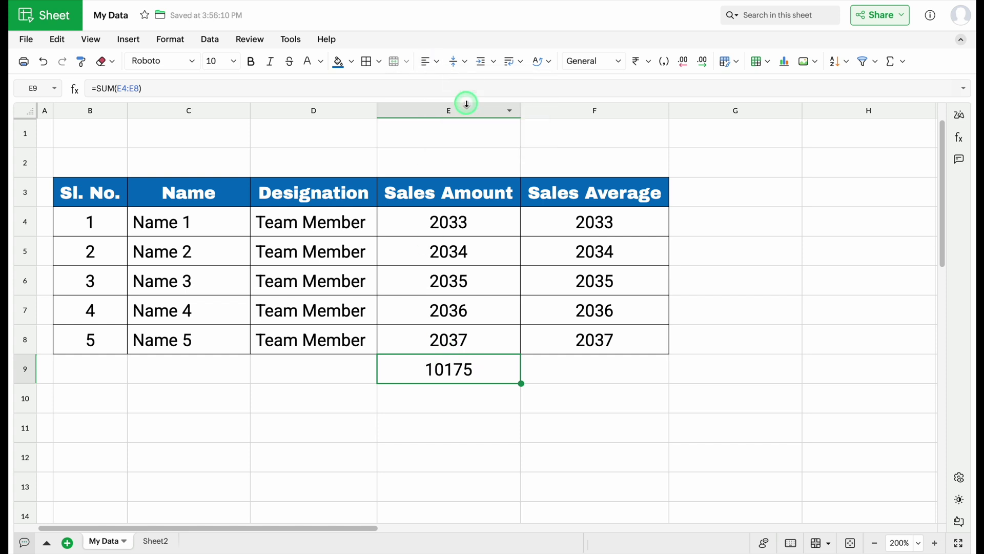
- Start an AVERAGE formula in F9 and open the function's reference details
left_click(566, 373)
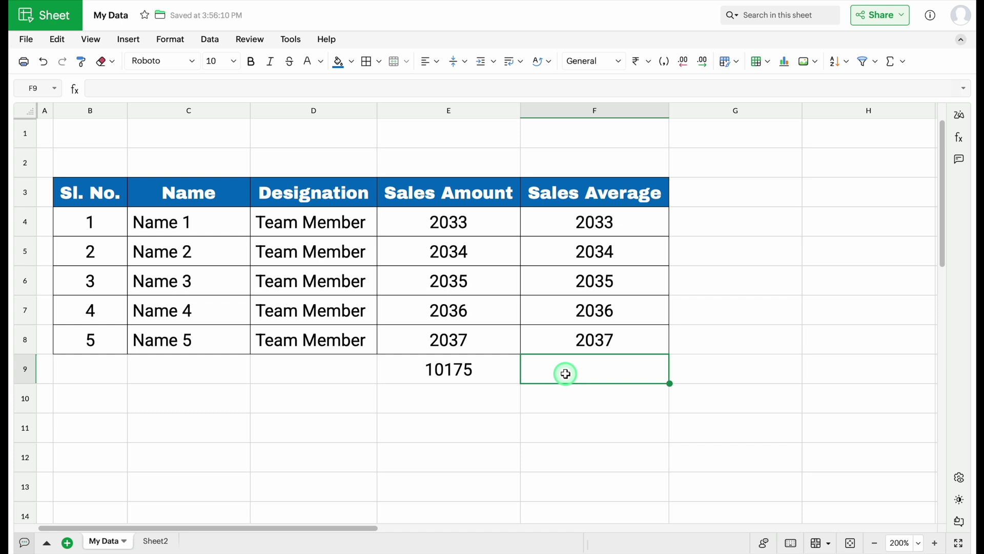
type("=A")
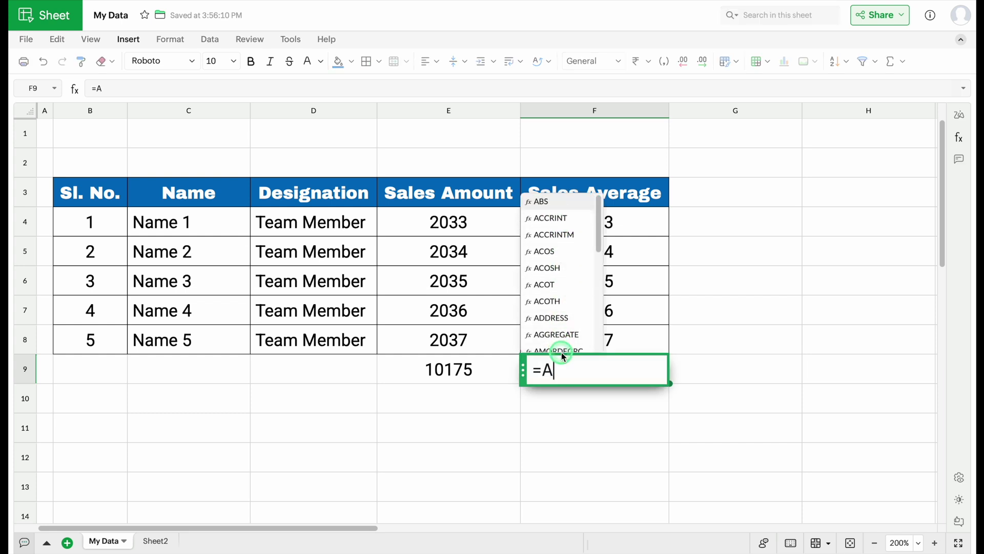
type("VE")
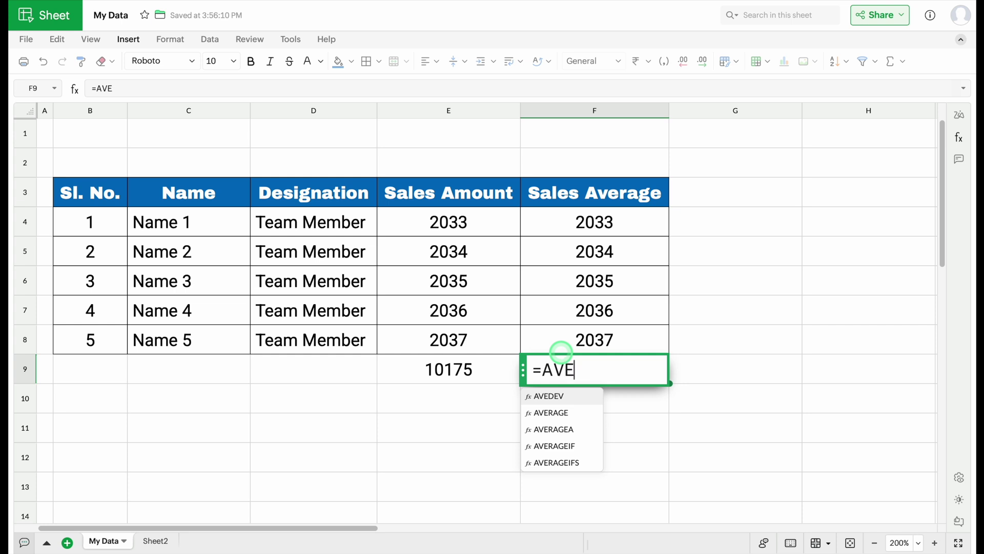
left_click(562, 413)
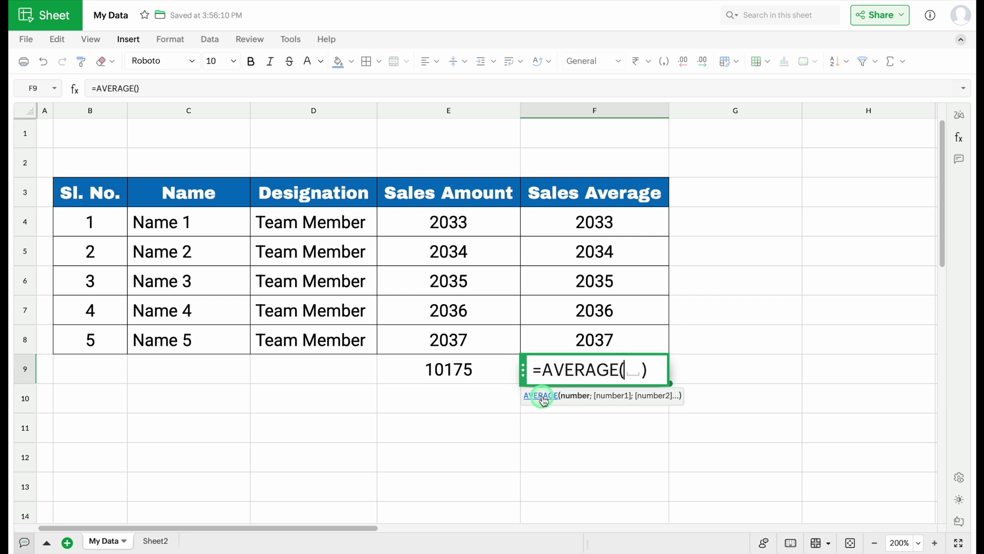
left_click(542, 396)
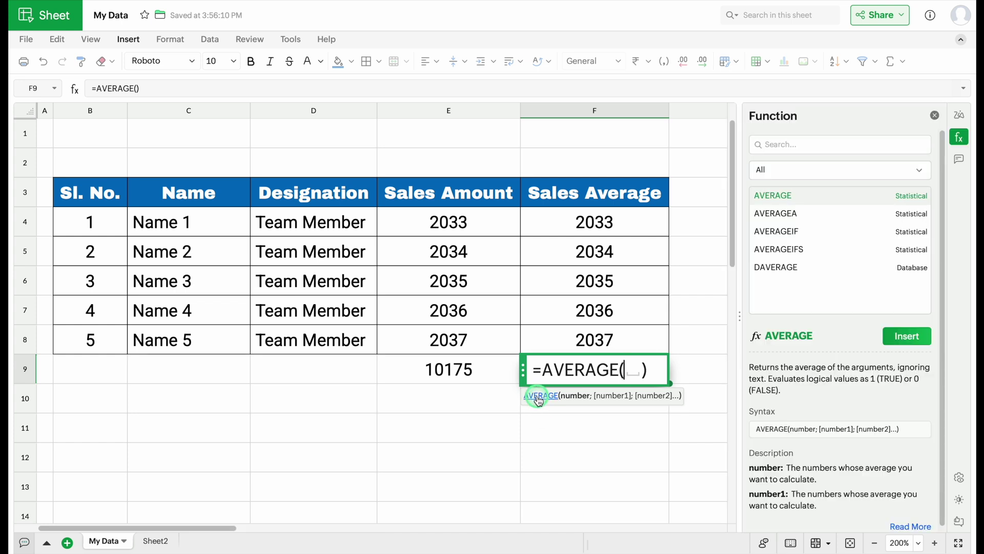
mouse_move(778, 199)
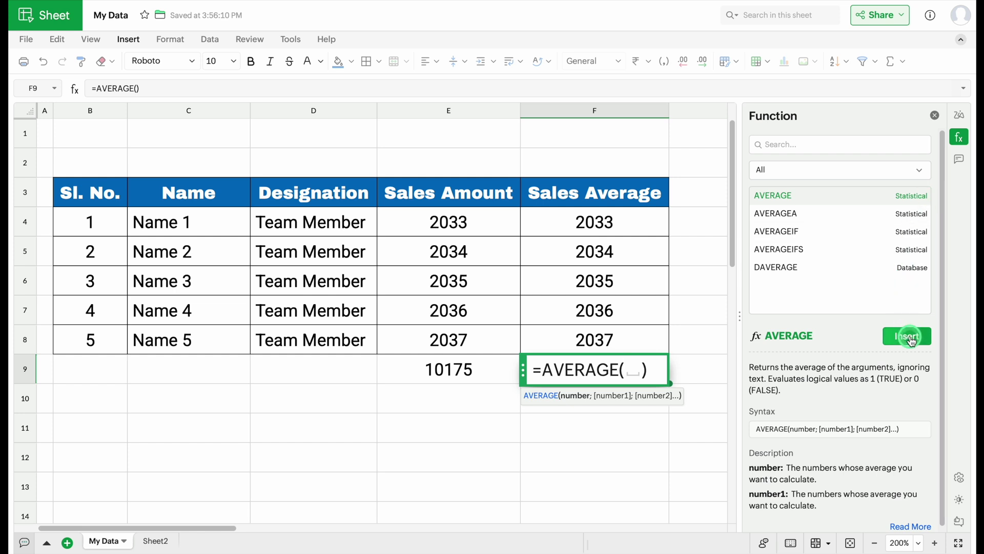
- Clear the unfinished formula in F9, insert AVERAGE from the function list over F4:F8, and center the cell
left_click_drag(650, 369, 527, 370)
key("BackSpace")
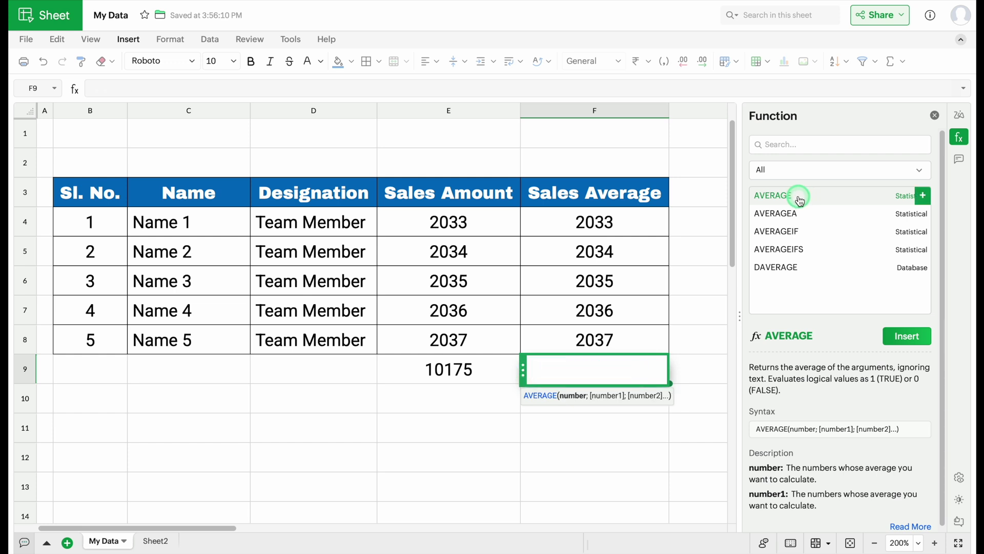
left_click(924, 196)
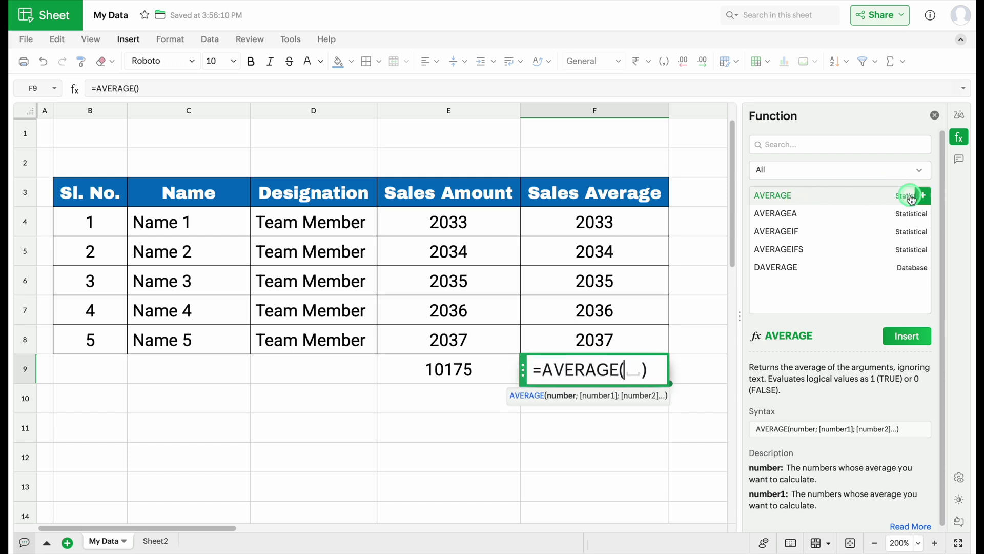
left_click_drag(615, 220, 614, 338)
key("Return")
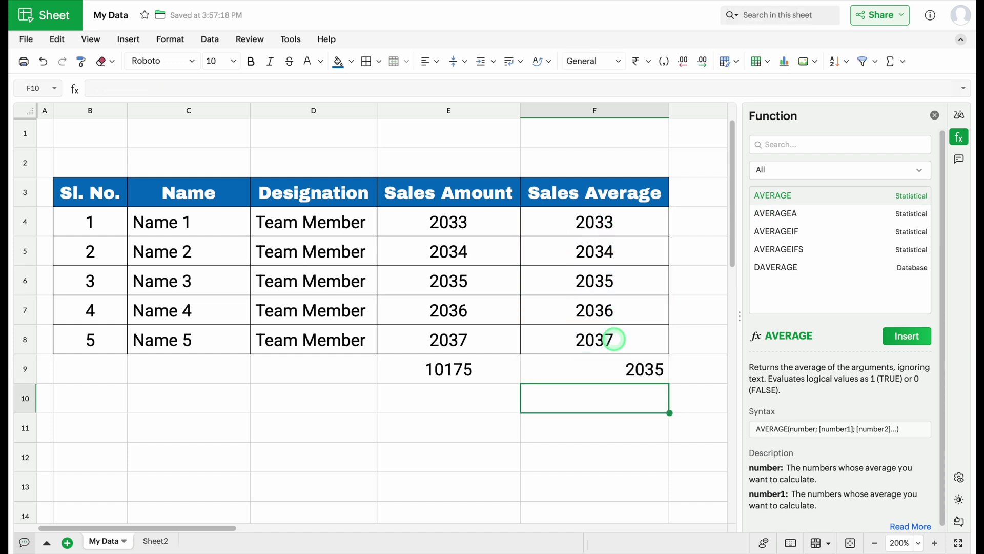
left_click(603, 369)
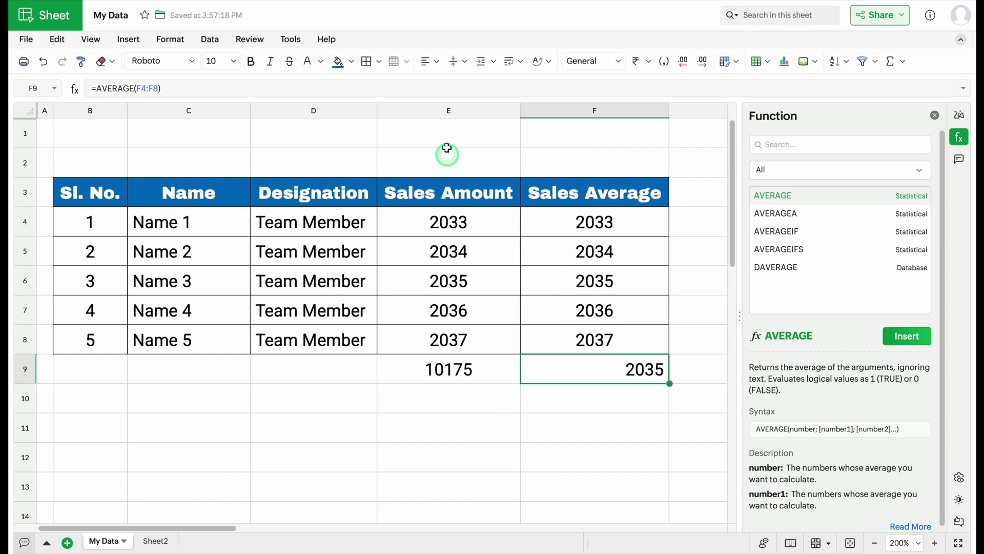
left_click(437, 62)
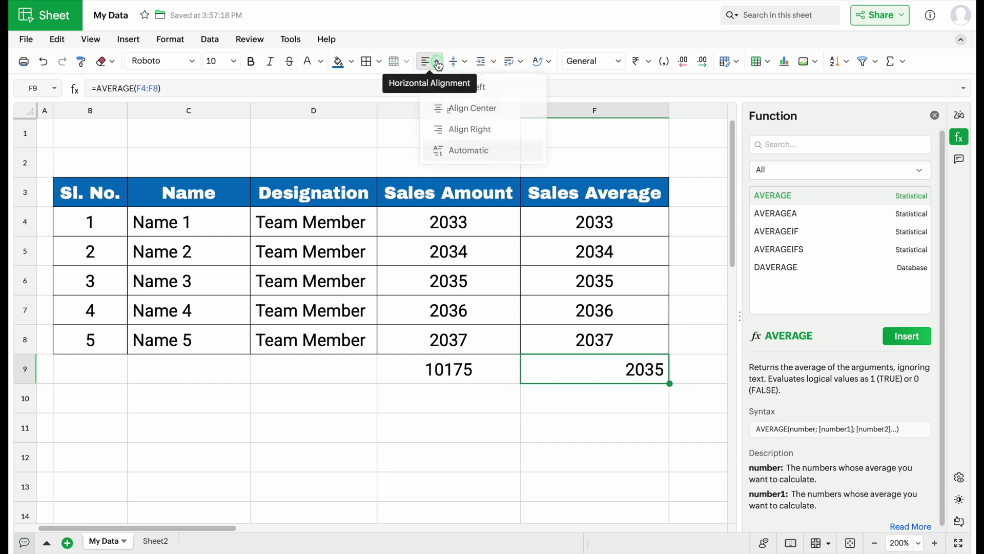
left_click(461, 105)
- Format E4:E9 as Indian Rupee currency without decimal places, and close the function reference
left_click_drag(476, 220, 468, 363)
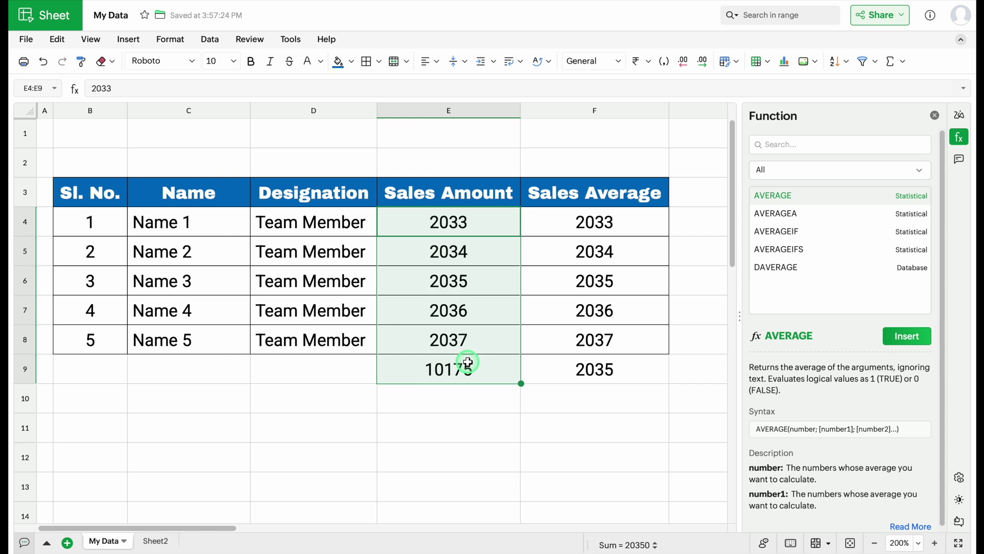
left_click(171, 40)
mouse_move(184, 91)
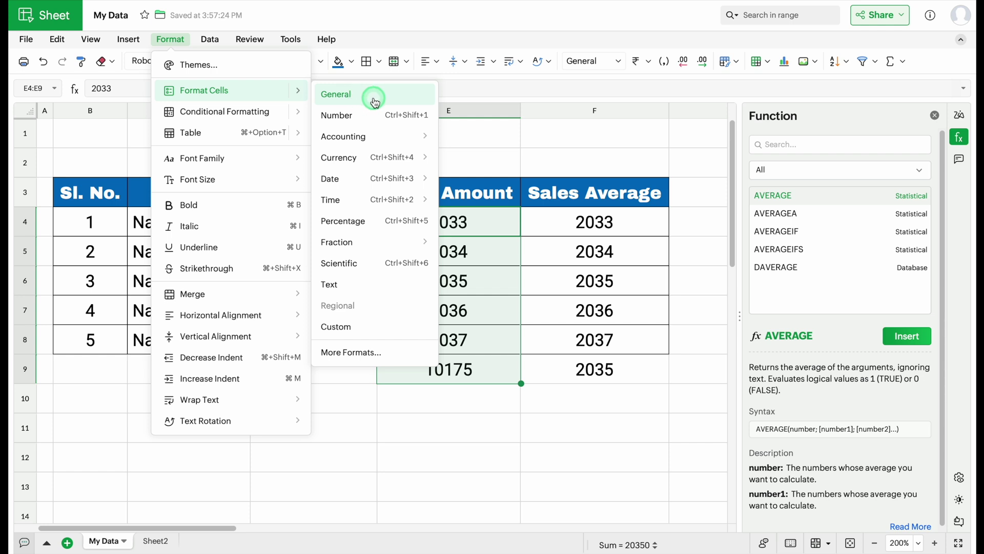
mouse_move(359, 159)
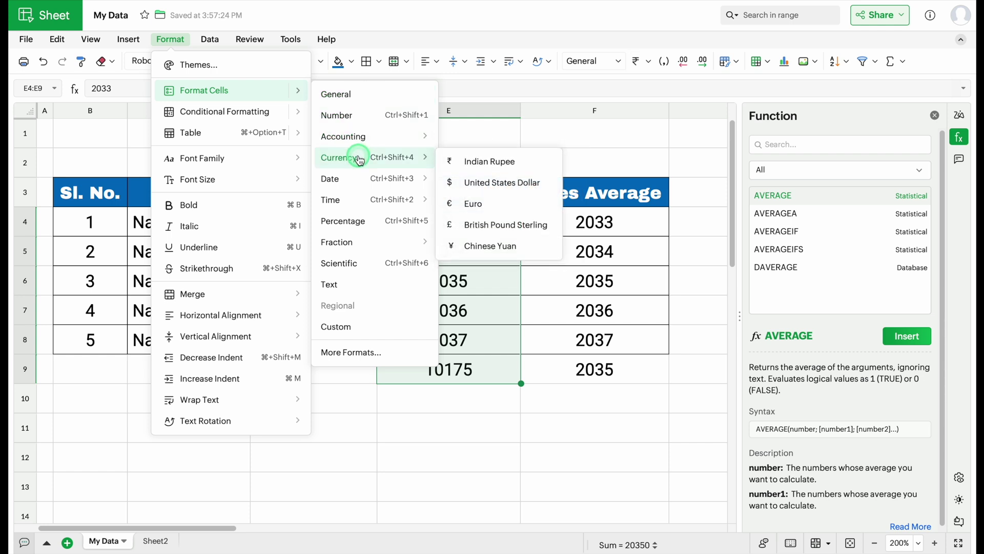
left_click(497, 163)
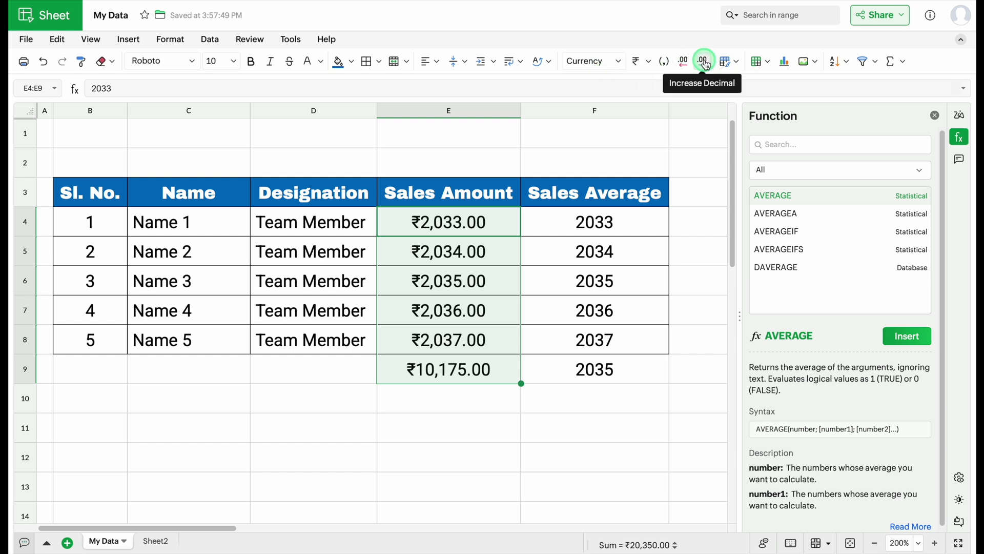
left_click(684, 61)
left_click(683, 62)
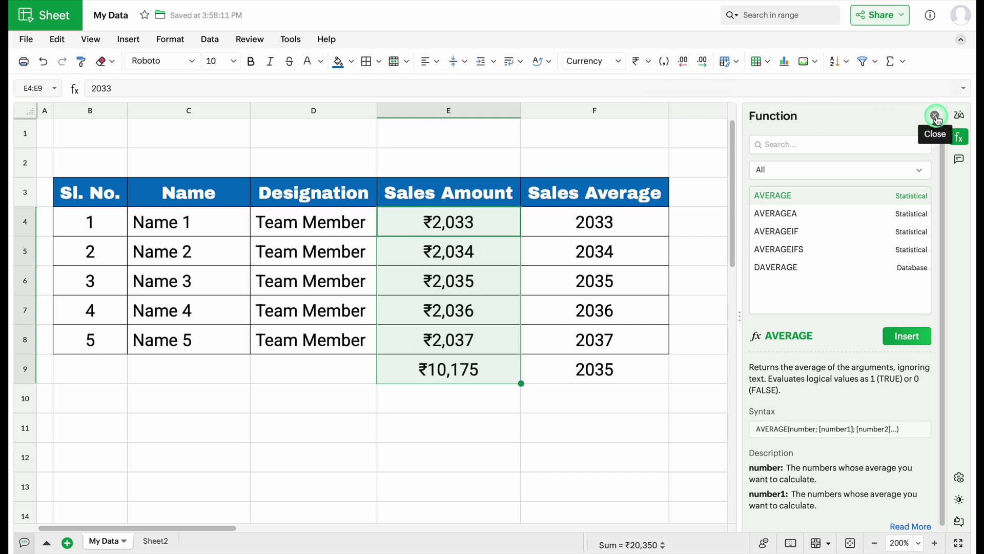
left_click(936, 117)
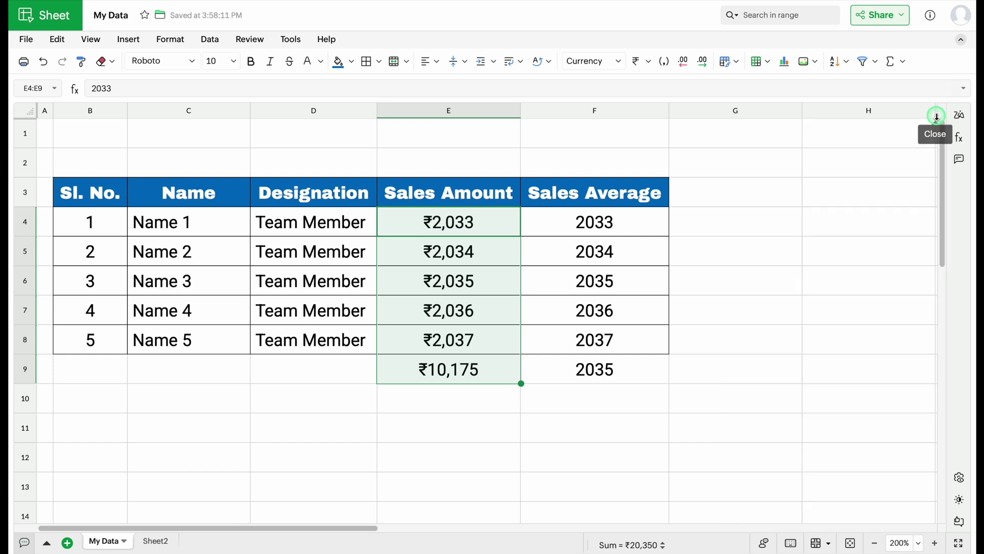
- Merge cells B9:D9 below the table and enter the label "Total" in the merged cell
left_click(95, 370)
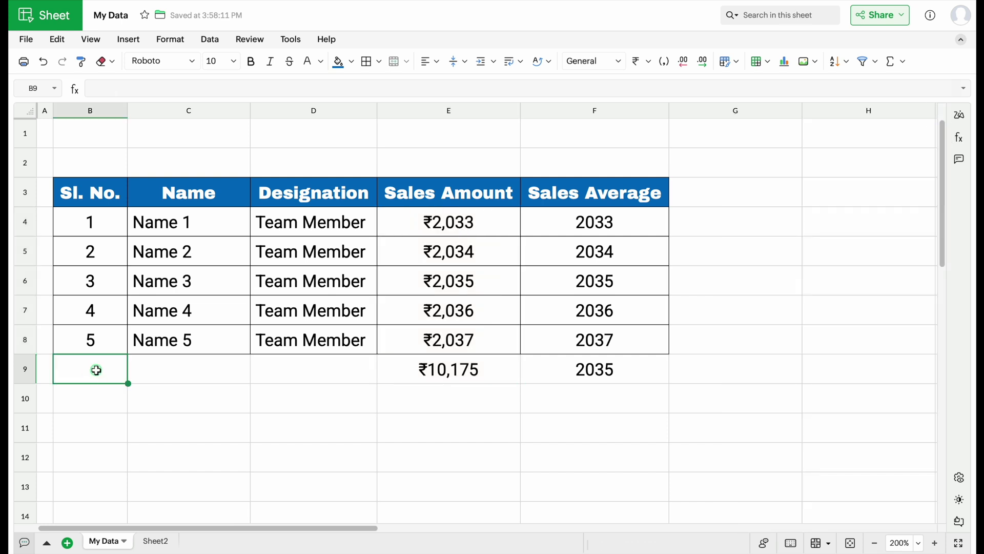
left_click(219, 368, "shift")
left_click(334, 367, "shift")
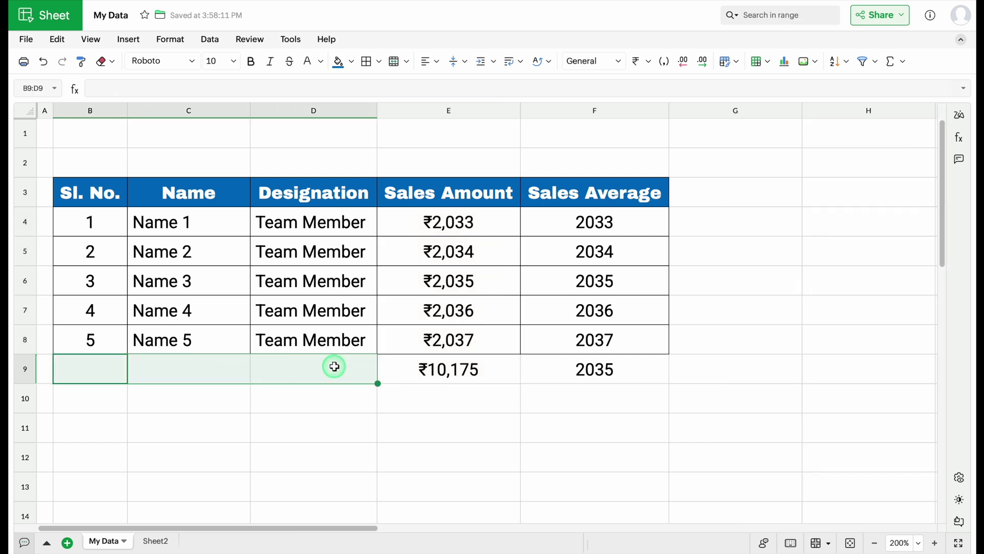
left_click(394, 62)
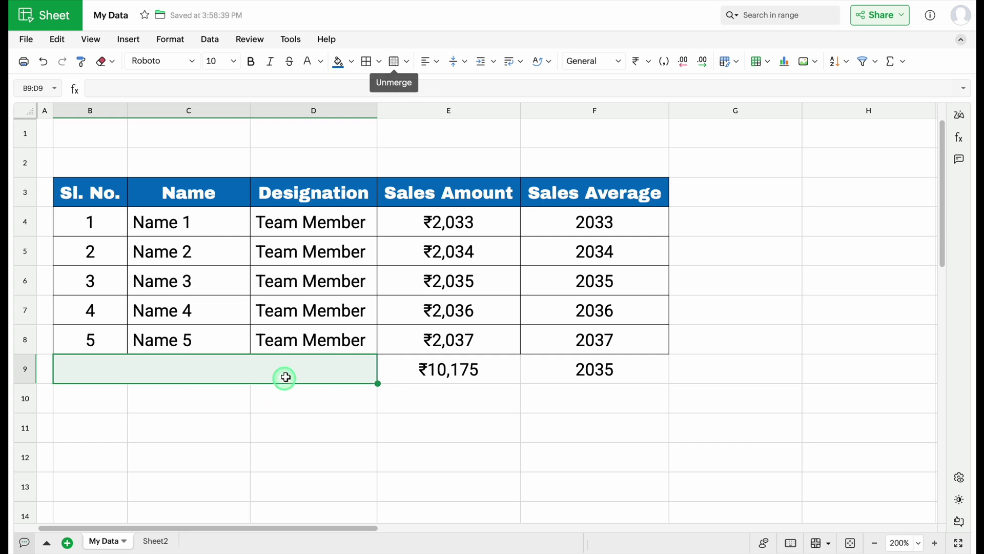
type("T")
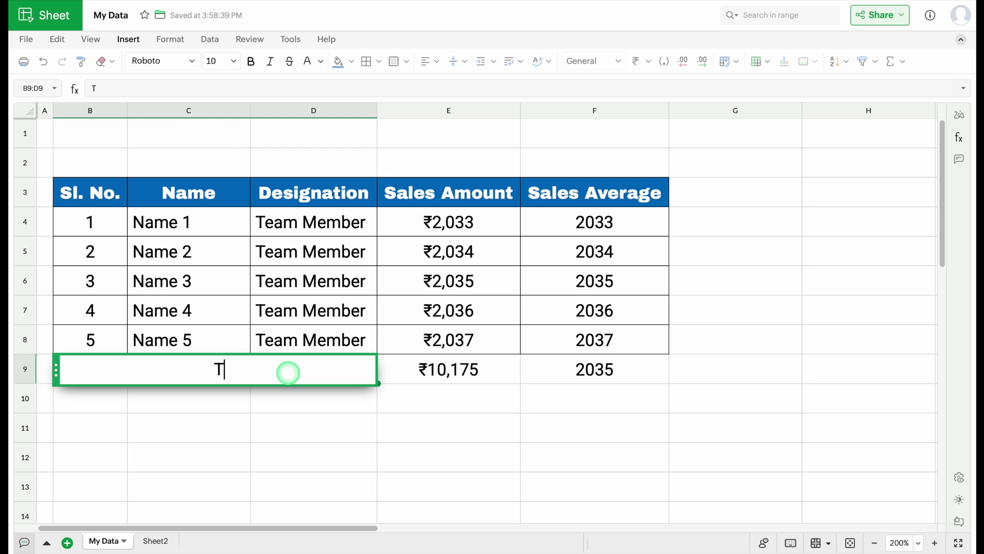
type("otal")
key("Return")
- Apply borders to the Total row across B9:F9
left_click(274, 366)
left_click_drag(274, 366, 571, 369)
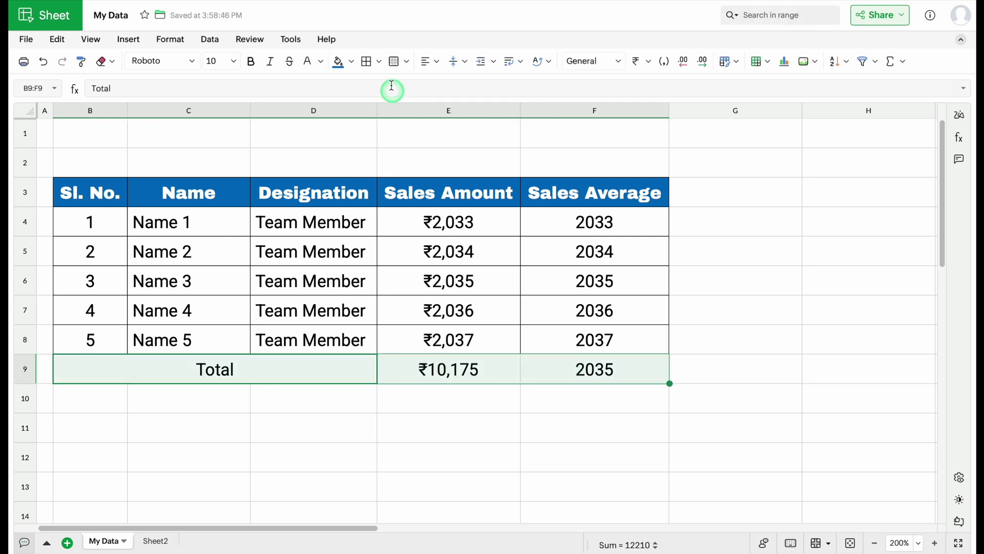
left_click(368, 63)
left_click(334, 411)
- Format the Total row B9:F9 like the headings, with a blue fill, white text and the Archivo Black font
left_click(265, 368)
left_click_drag(413, 370, 556, 368)
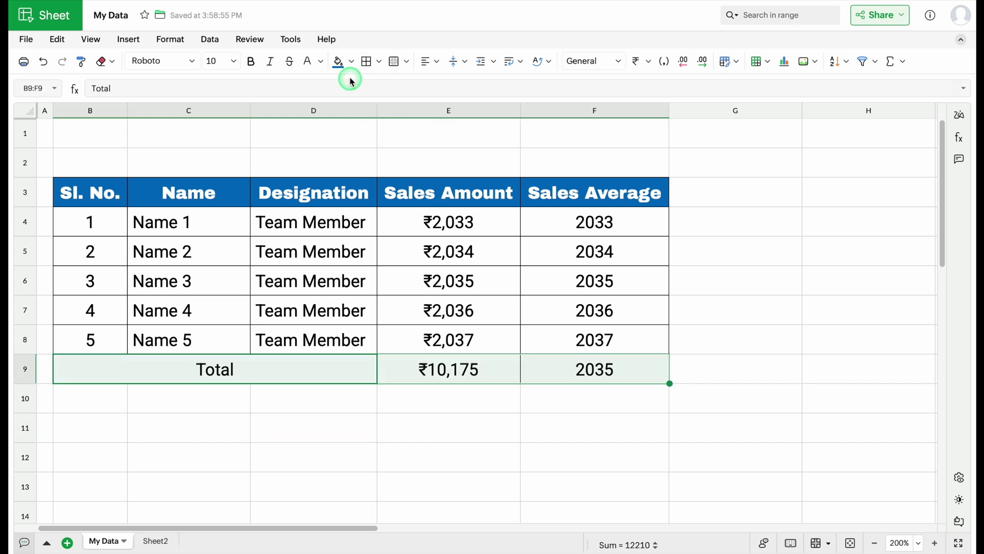
left_click(339, 64)
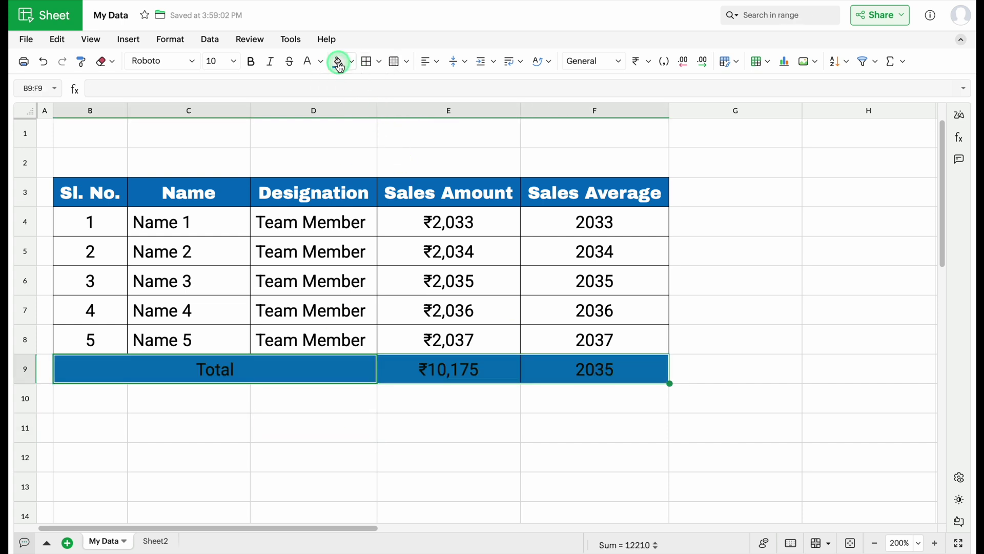
left_click(310, 66)
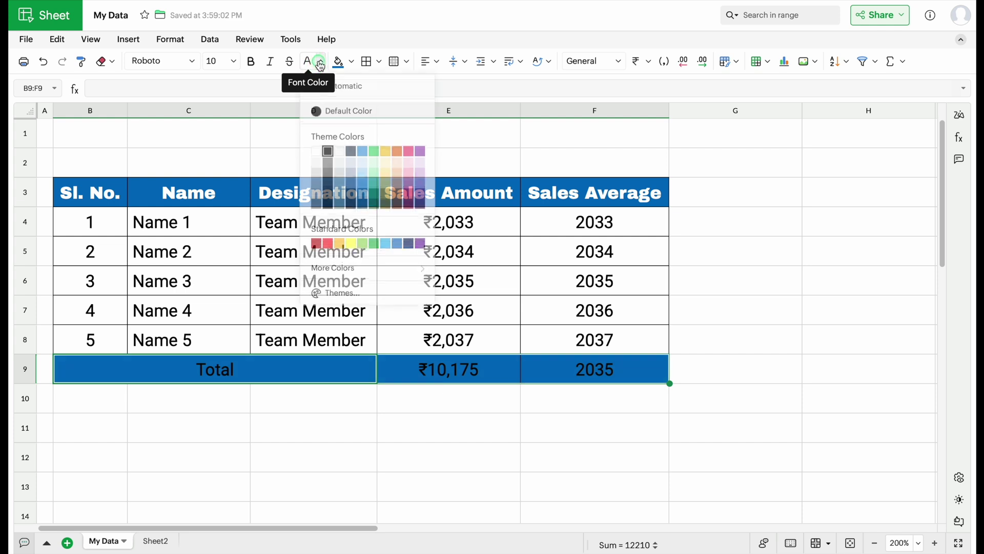
left_click(324, 149)
left_click(189, 62)
left_click(198, 178)
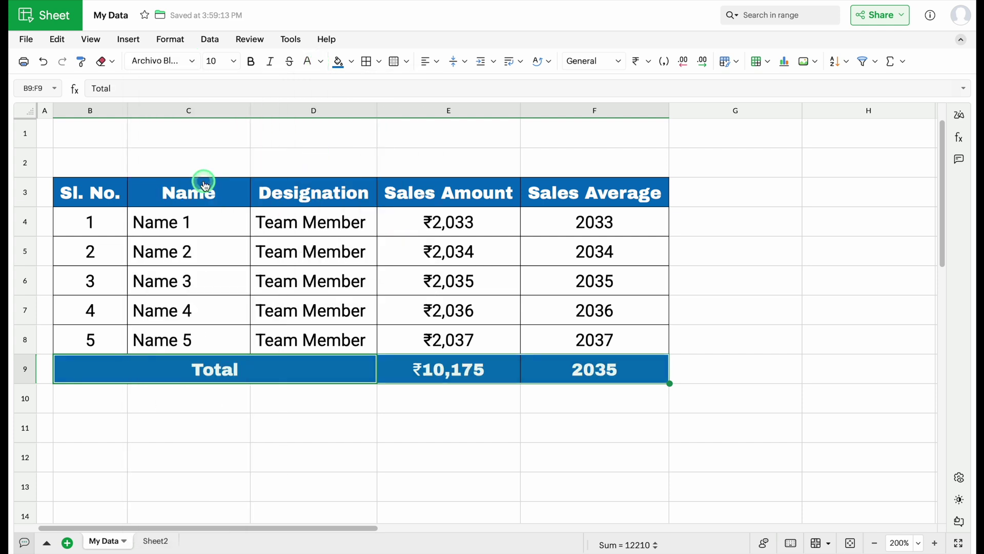
- Hide the gridlines on the My Data sheet and select an empty cell outside the table
left_click(90, 39)
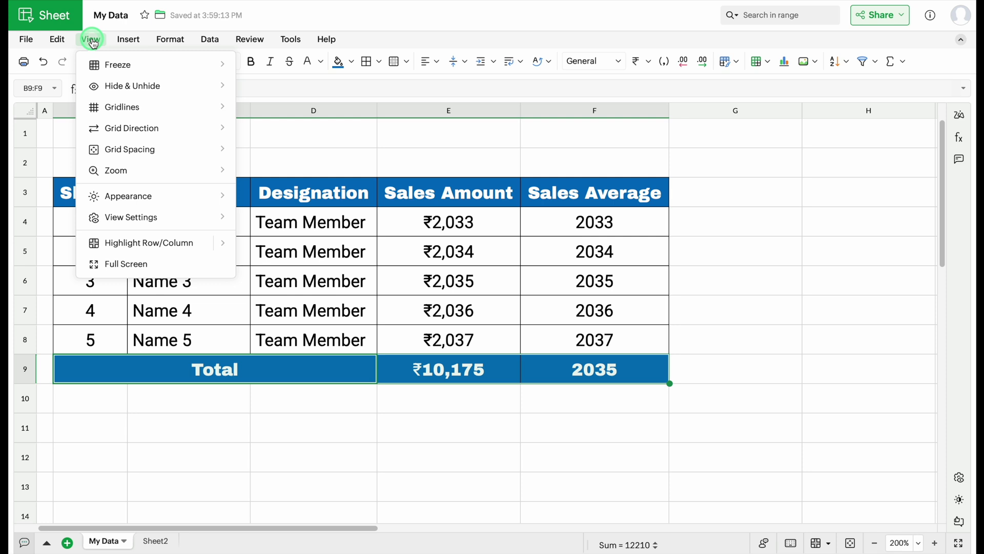
mouse_move(115, 108)
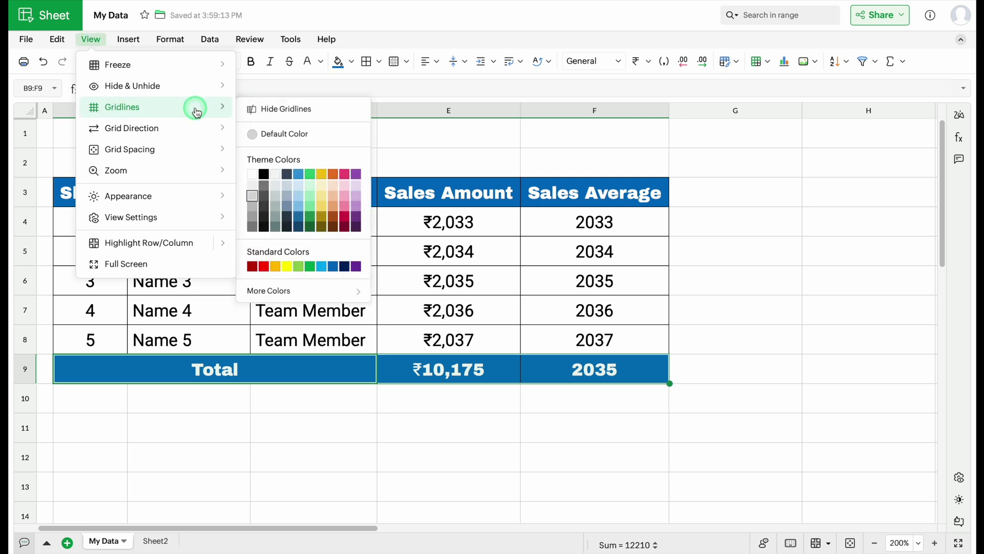
left_click(284, 110)
left_click(752, 402)
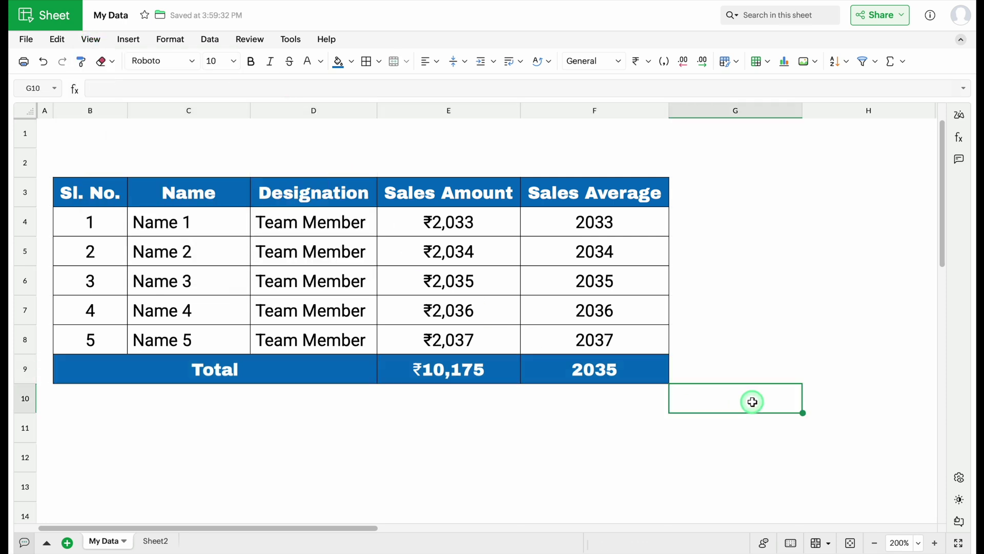